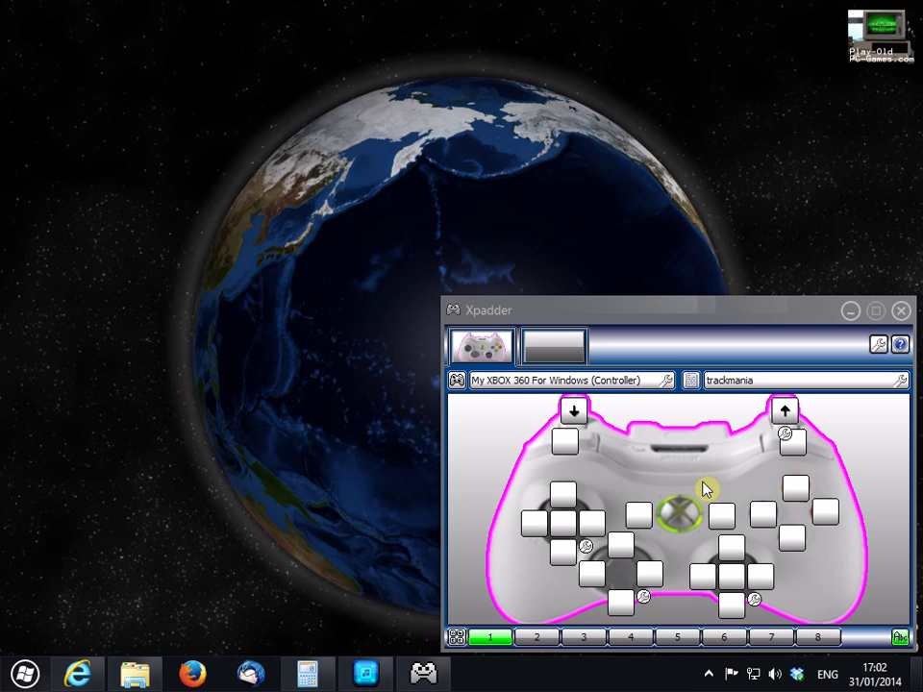
- Switch to the browser and view the vJoy download page
click(96, 683)
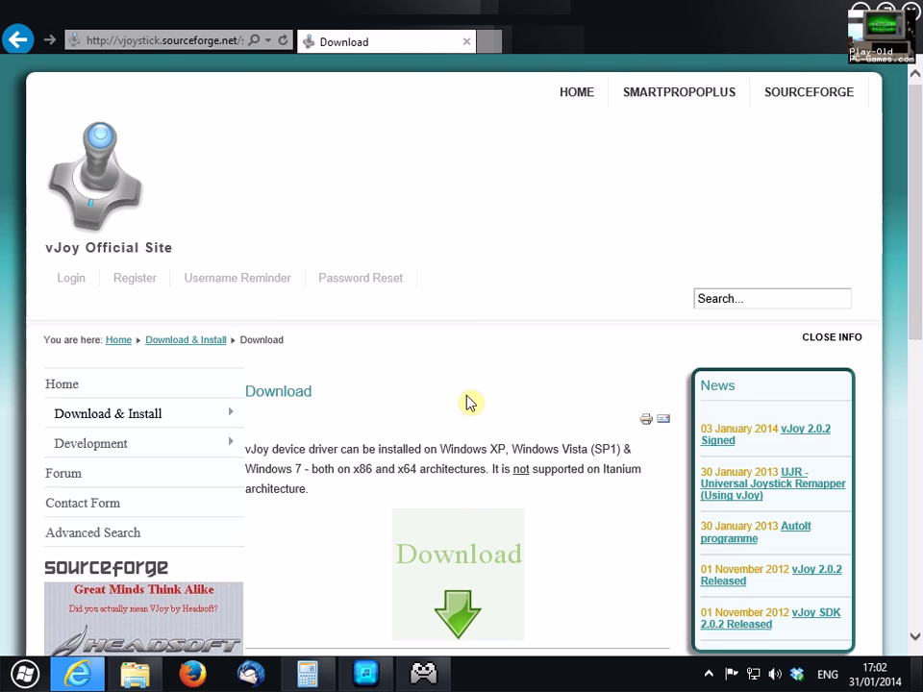
scroll(469, 402, down, 1)
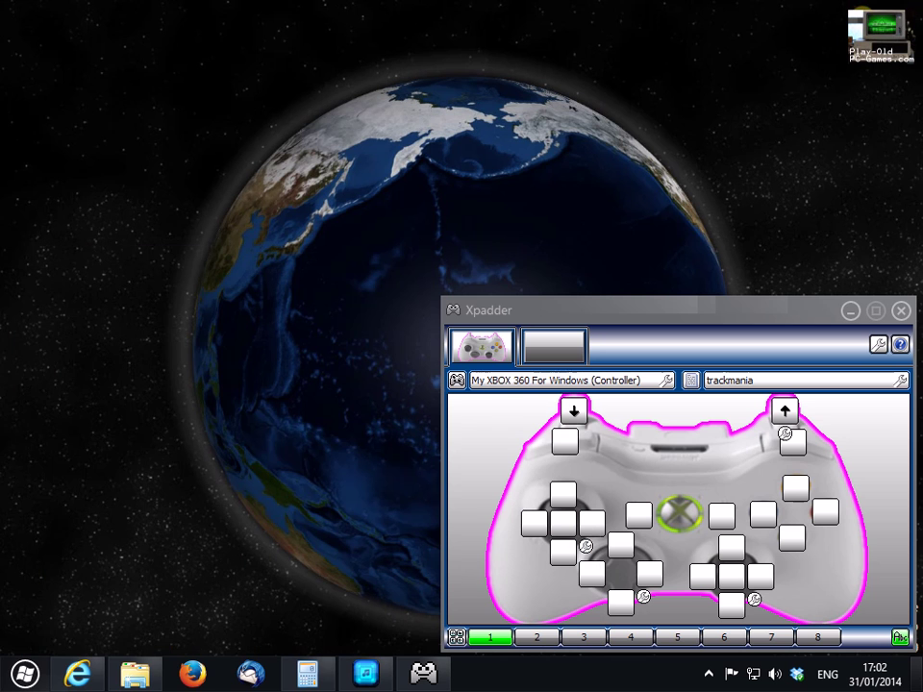
- Find and launch Configure vJoy, and place its window clear of the Xpadder window
click(26, 672)
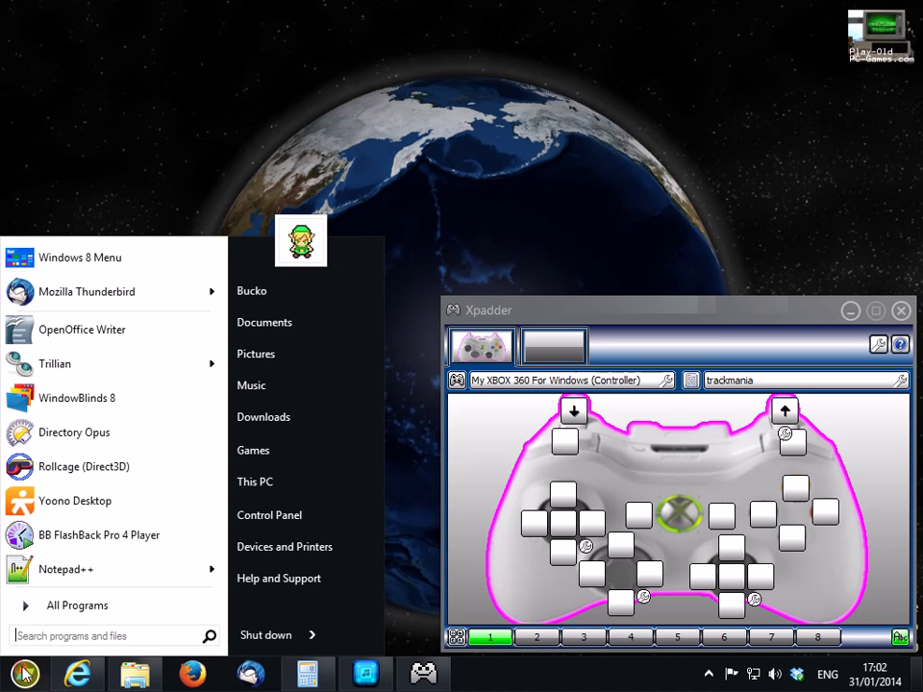
text(configur)
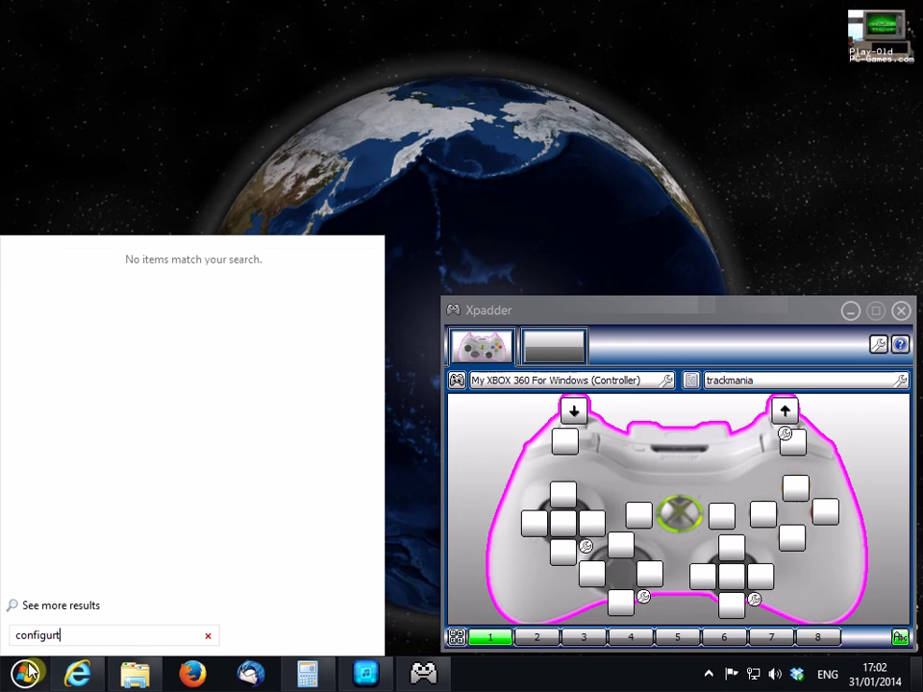
text(e vj)
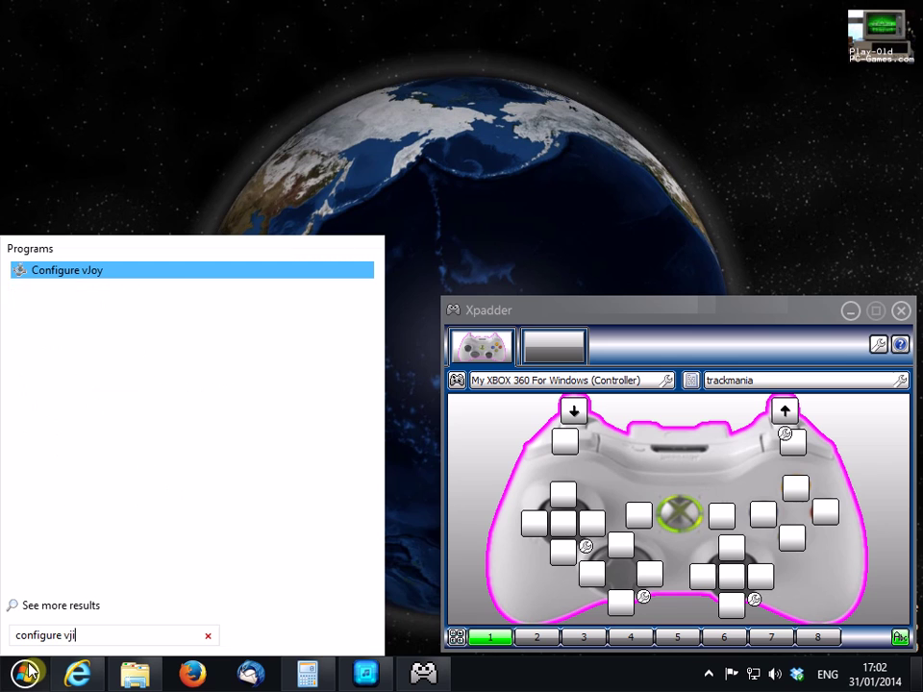
text(oy)
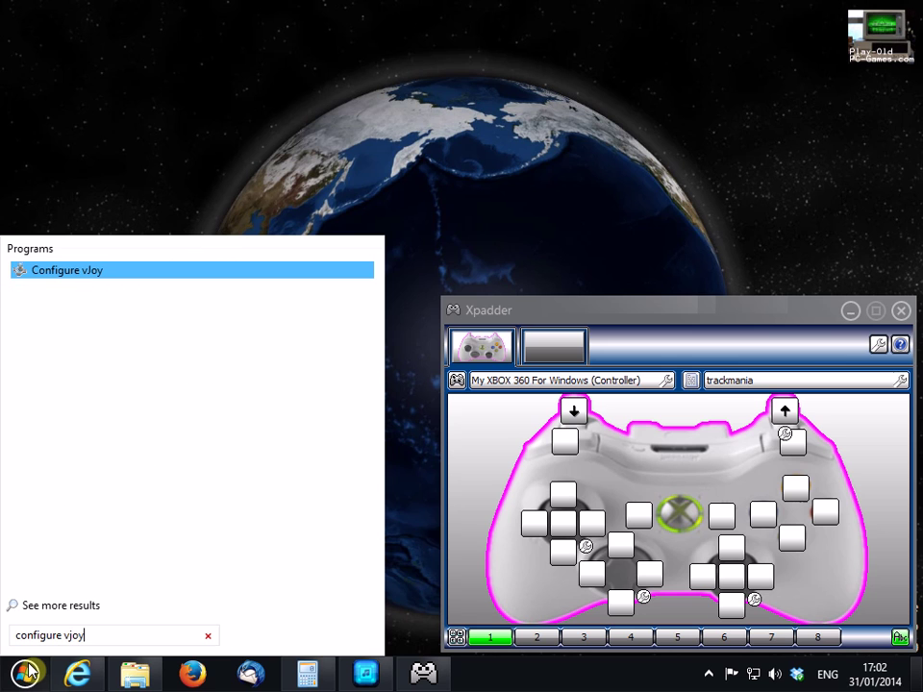
click(61, 273)
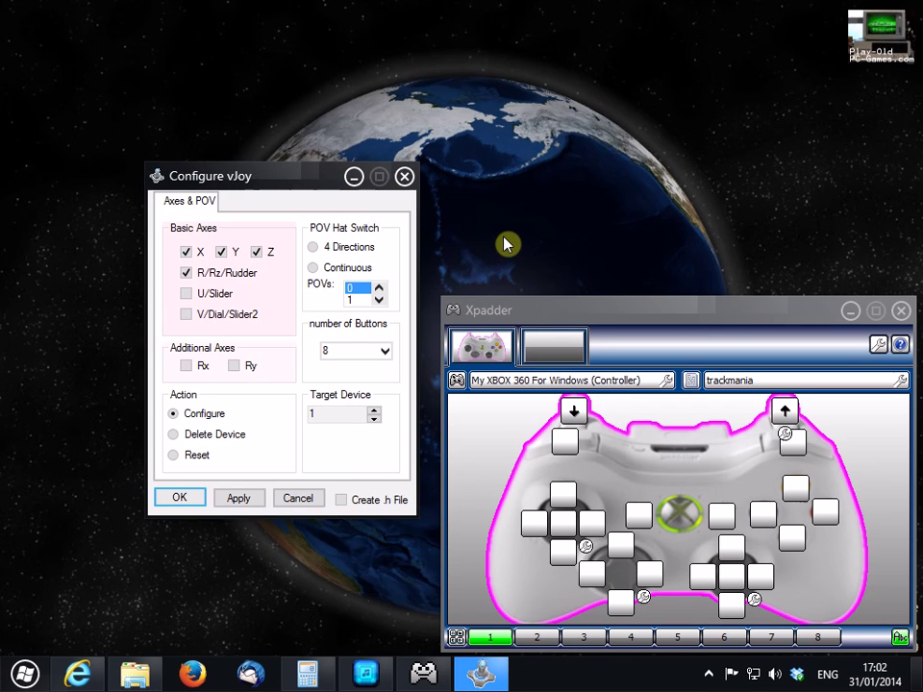
drag(242, 176, 186, 177)
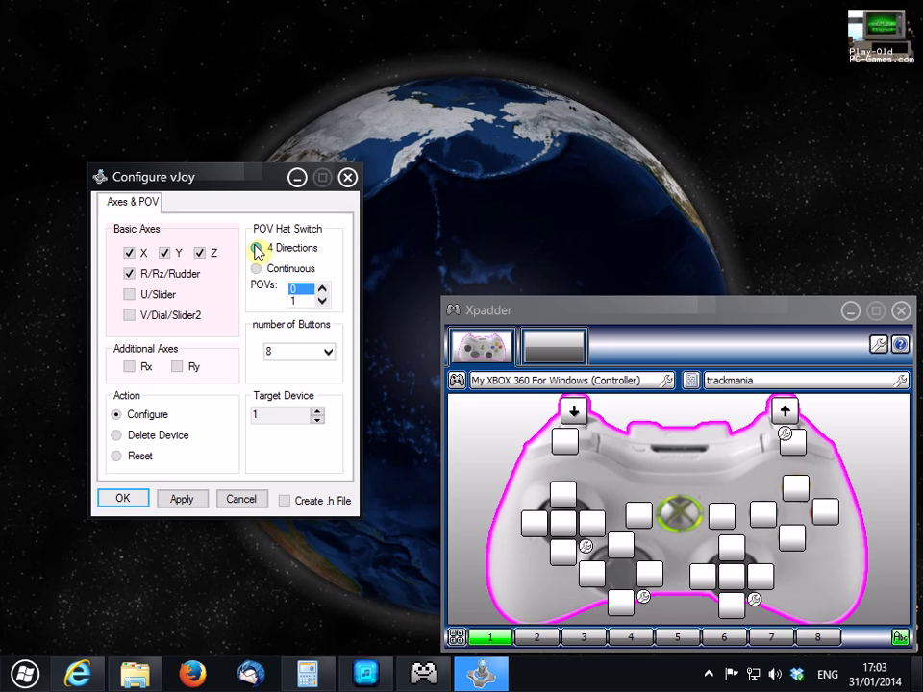
- Configure vJoy target device 2 with a 4 Directions POV hat switch and 8 buttons, and apply the settings
click(256, 249)
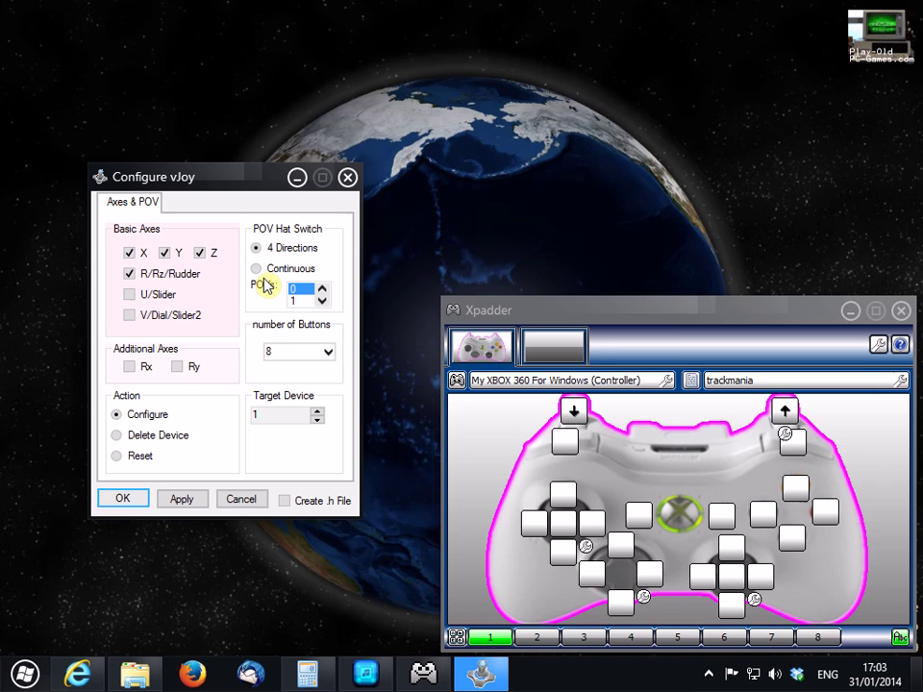
click(322, 299)
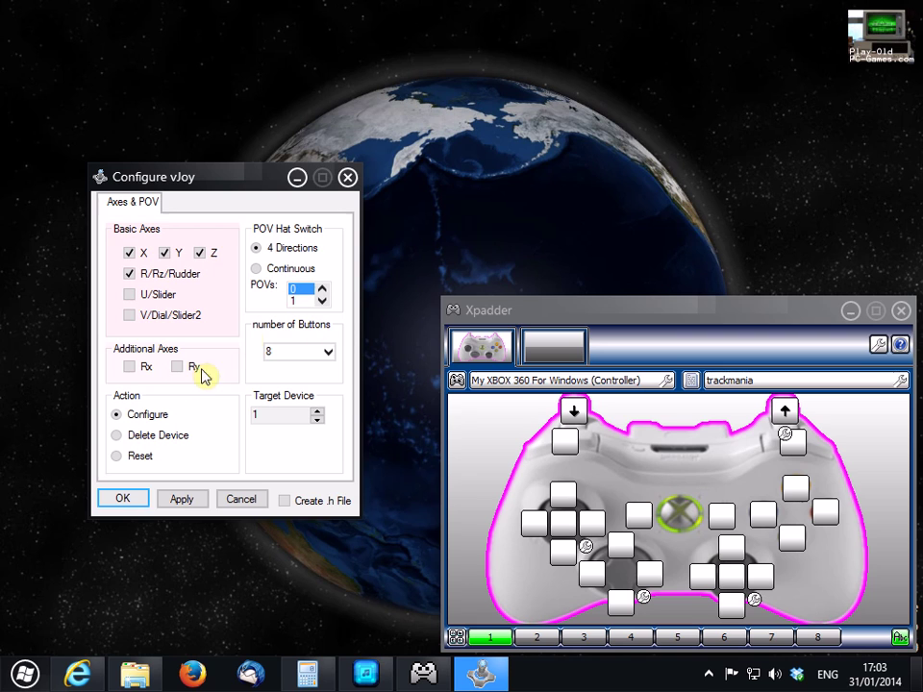
click(326, 353)
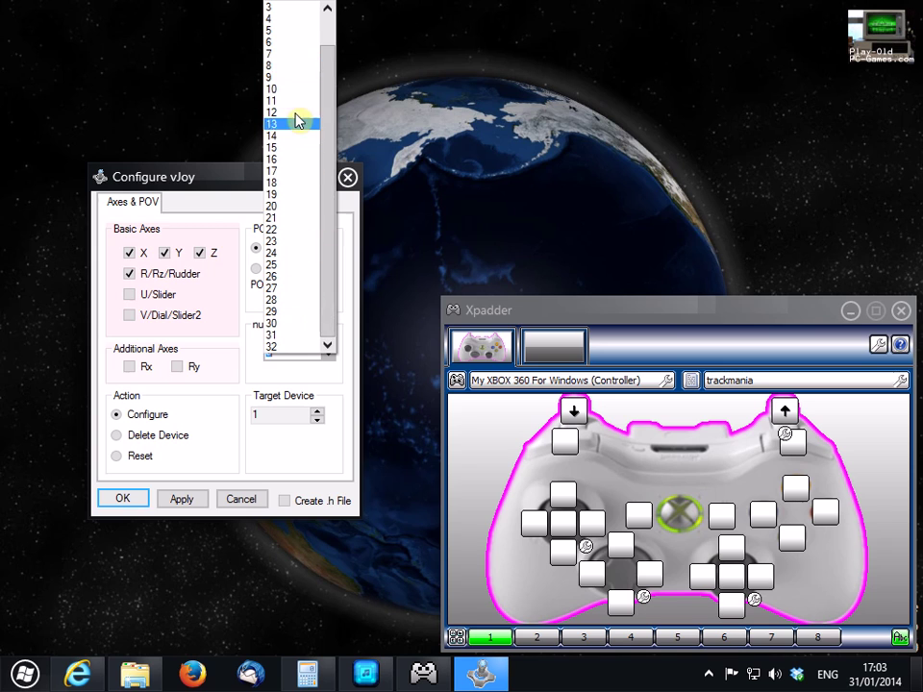
click(293, 67)
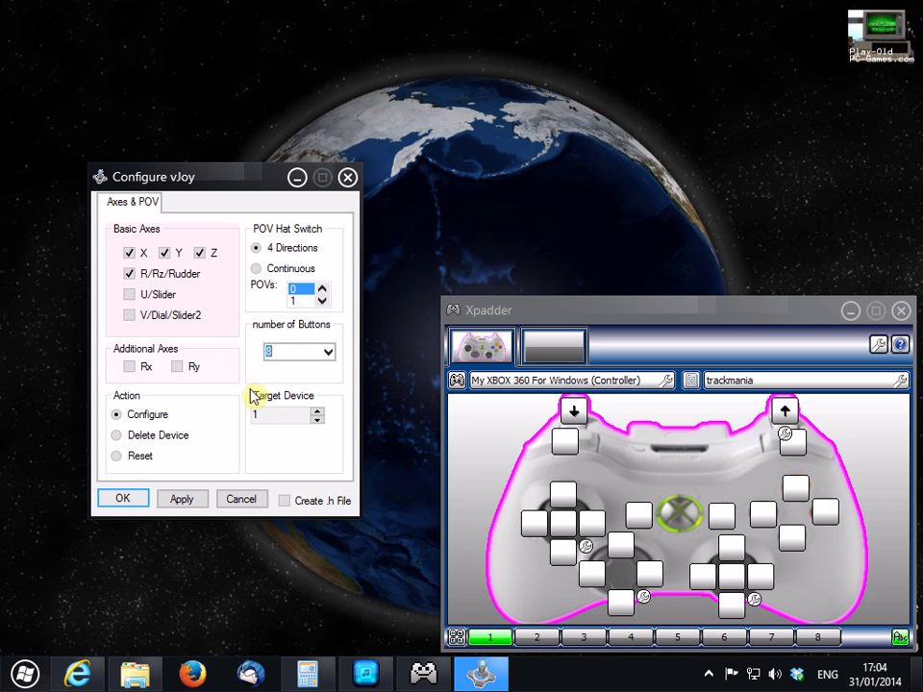
click(317, 416)
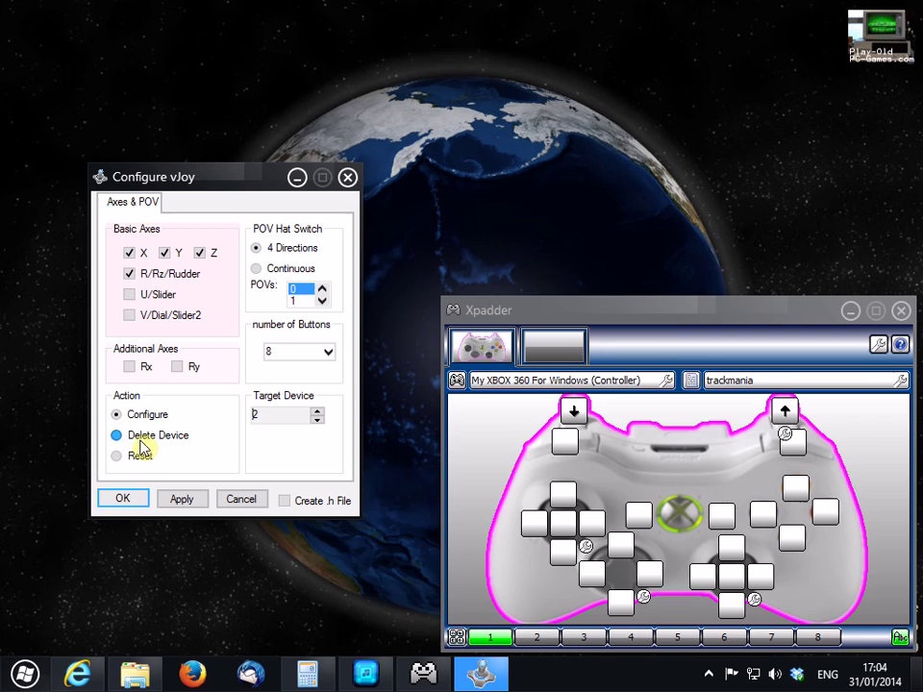
click(192, 499)
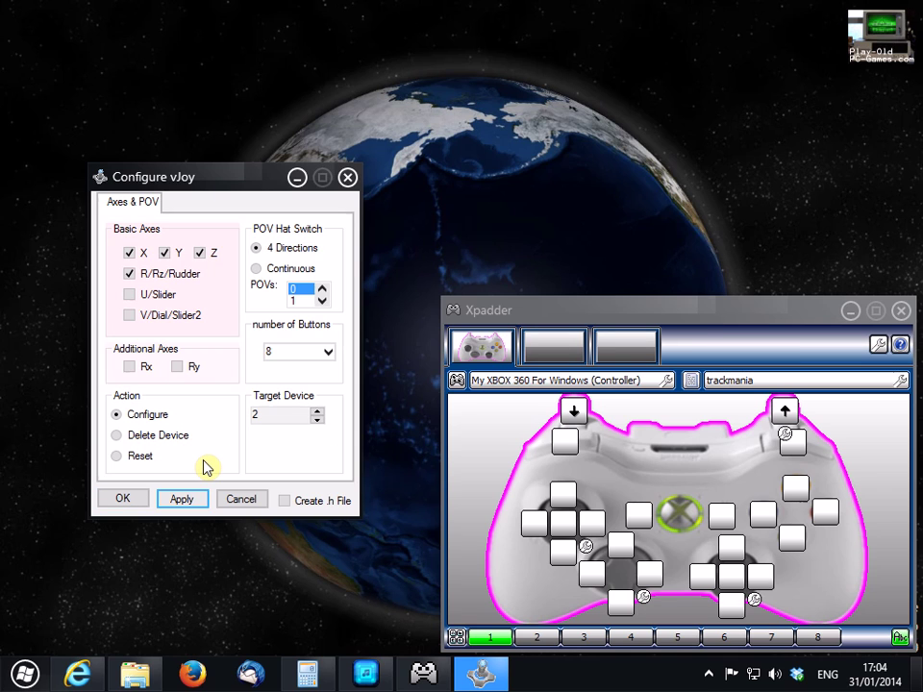
- Search for "usb game controllers", open Set up USB game controllers, and place the window beside the vJoy configuration
click(25, 675)
text(usb )
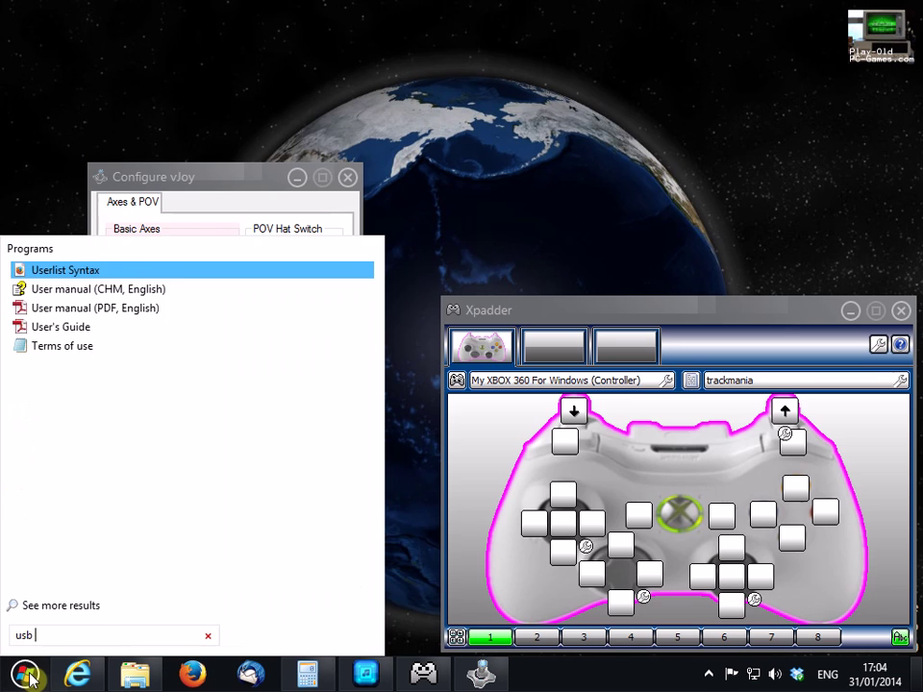
text(game controllers)
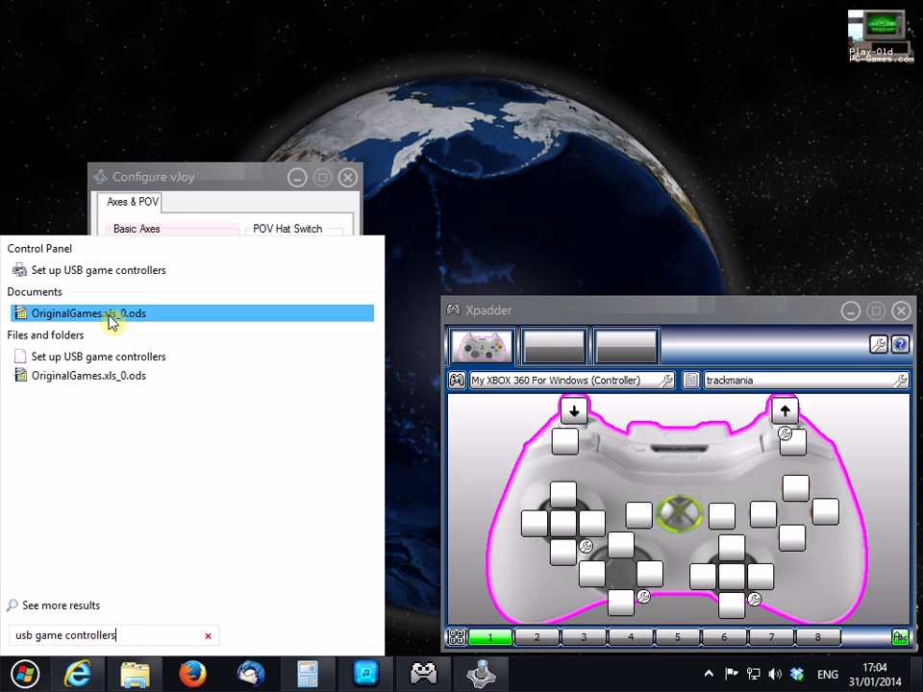
click(97, 272)
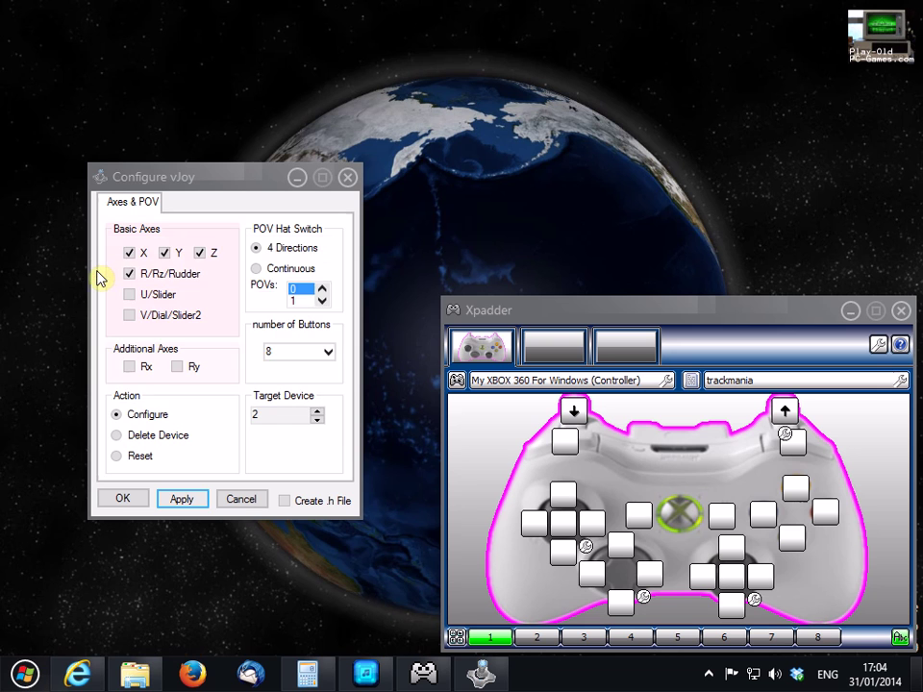
click(197, 114)
drag(211, 120, 654, 126)
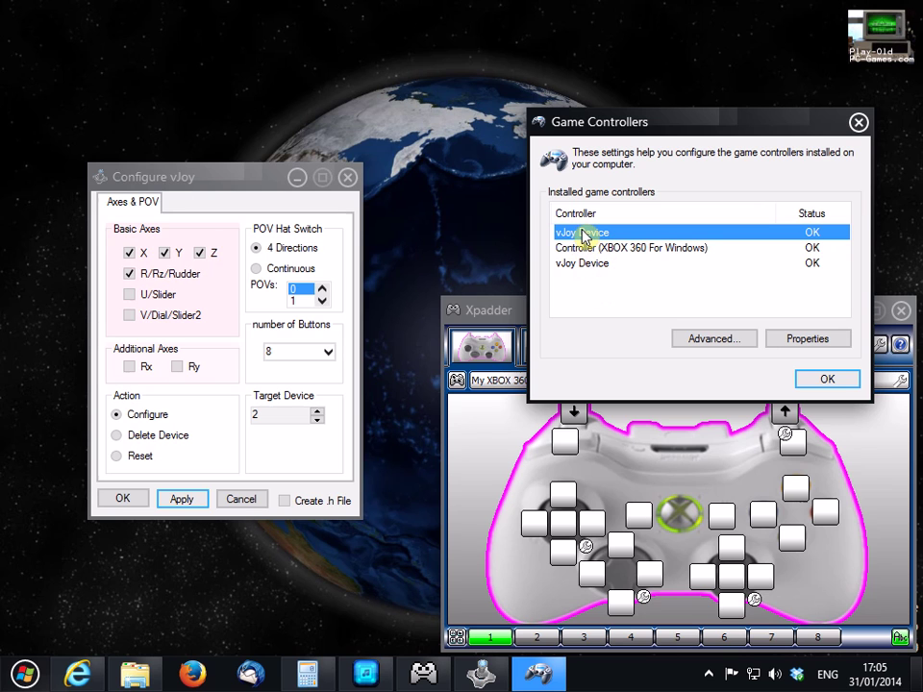
drag(663, 122, 593, 96)
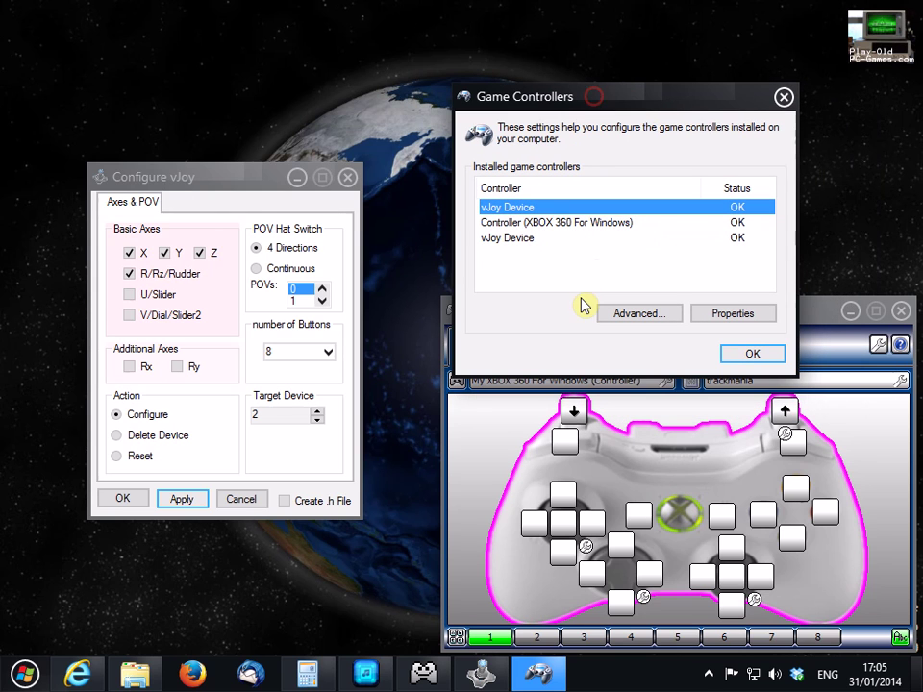
- Show the first vJoy Device's properties beside the vJoy configuration, and set the configuration's POVs to 1
click(754, 325)
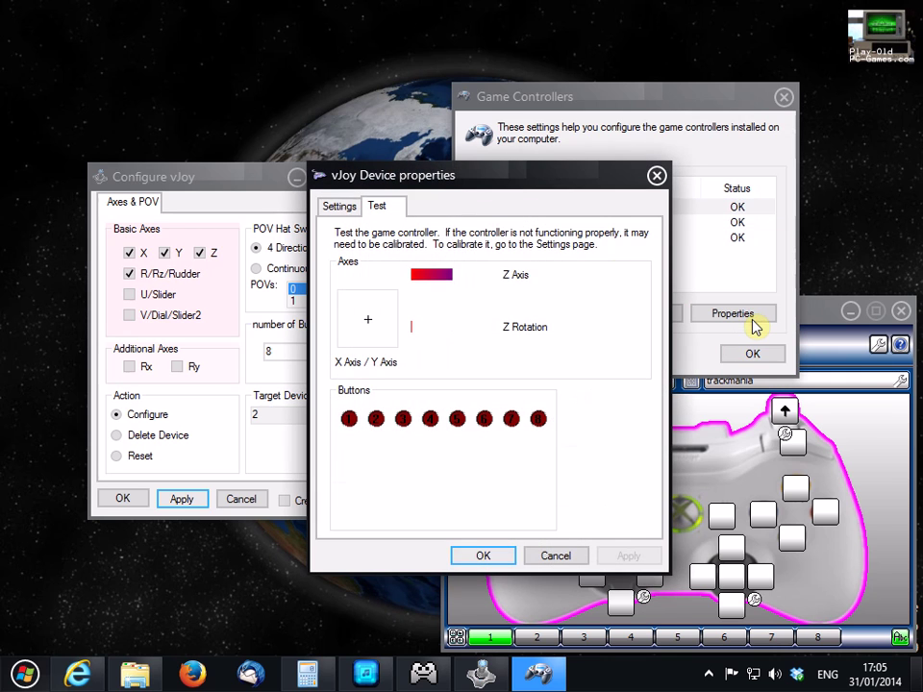
drag(408, 184, 546, 207)
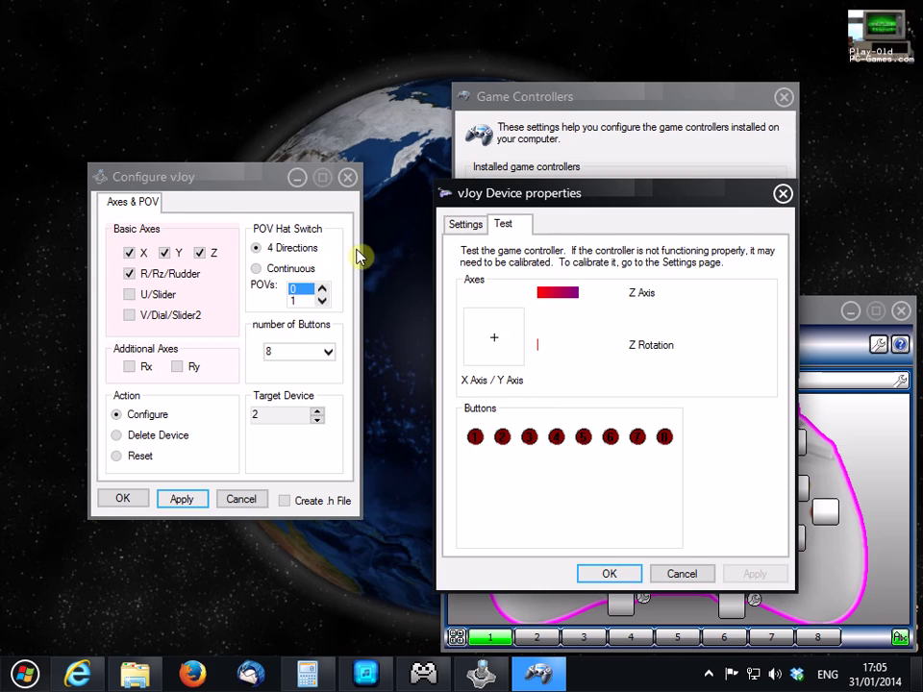
click(322, 300)
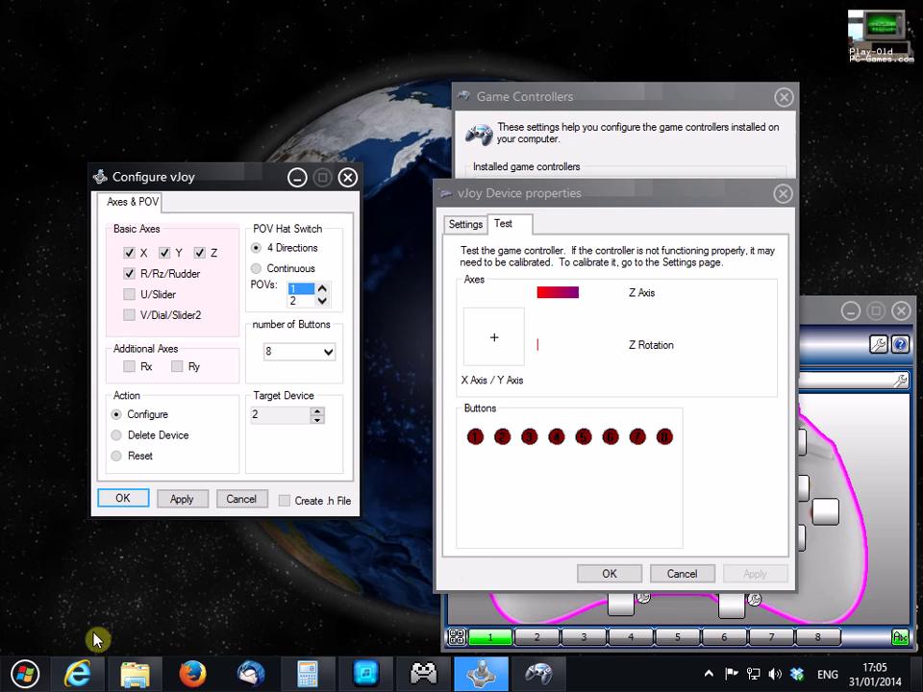
- Find and launch vJoy Feeder (Demo), and move its window so that all its controls are accessible
click(26, 677)
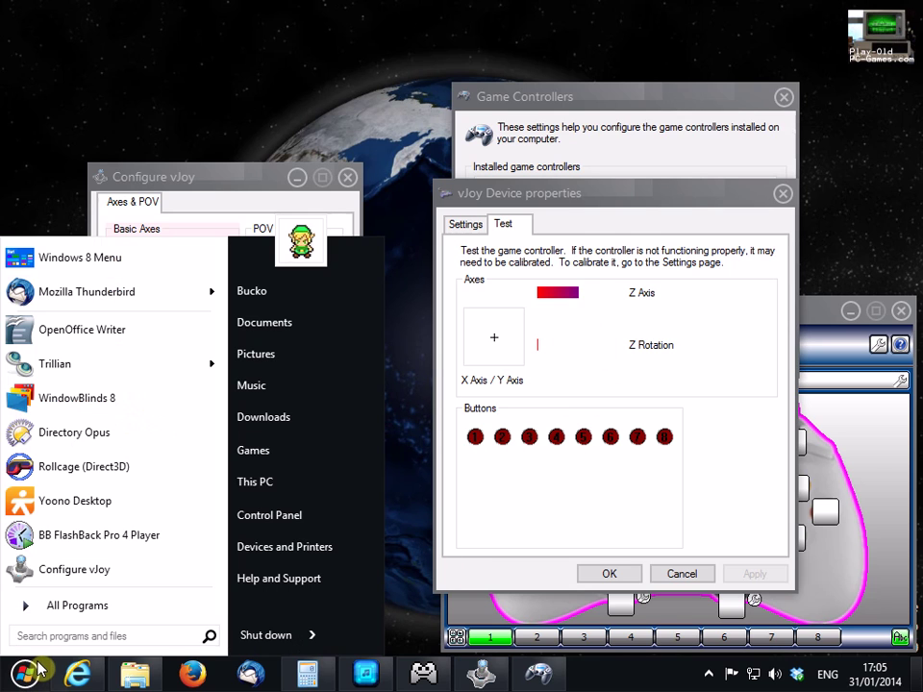
text(vjoy feeder)
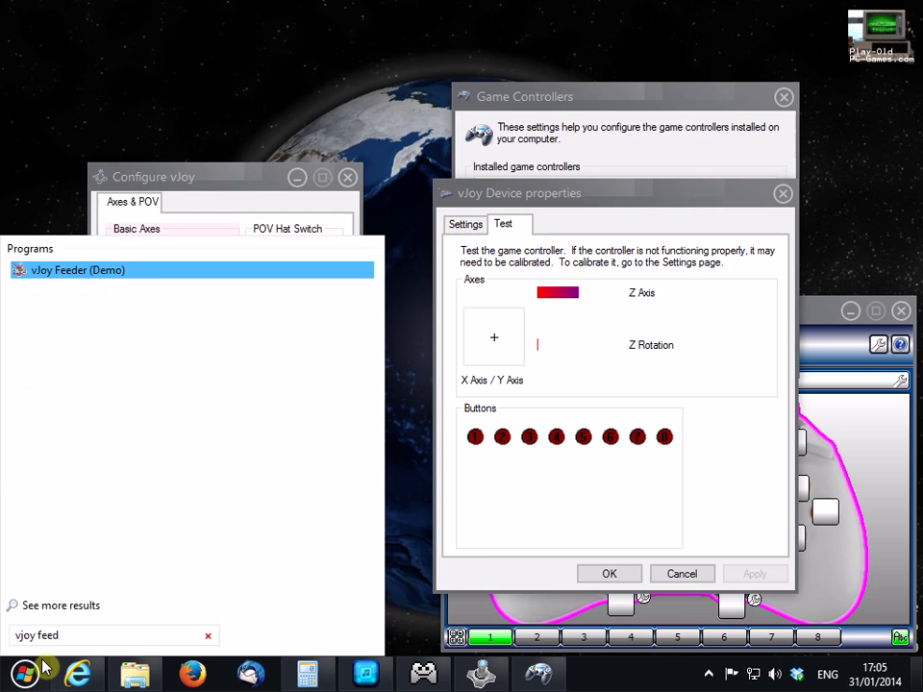
click(79, 272)
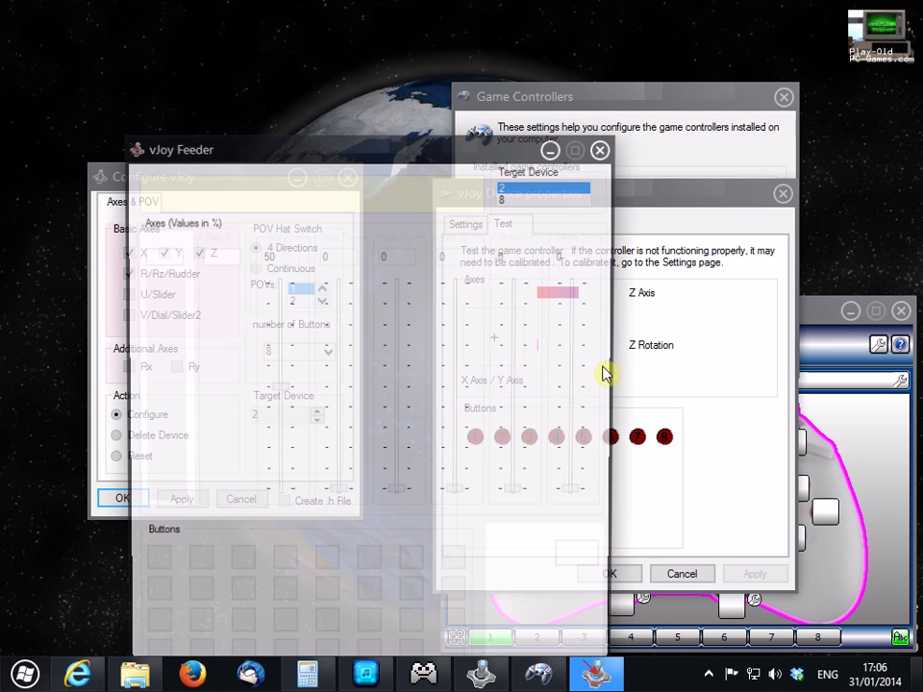
drag(322, 154, 219, 94)
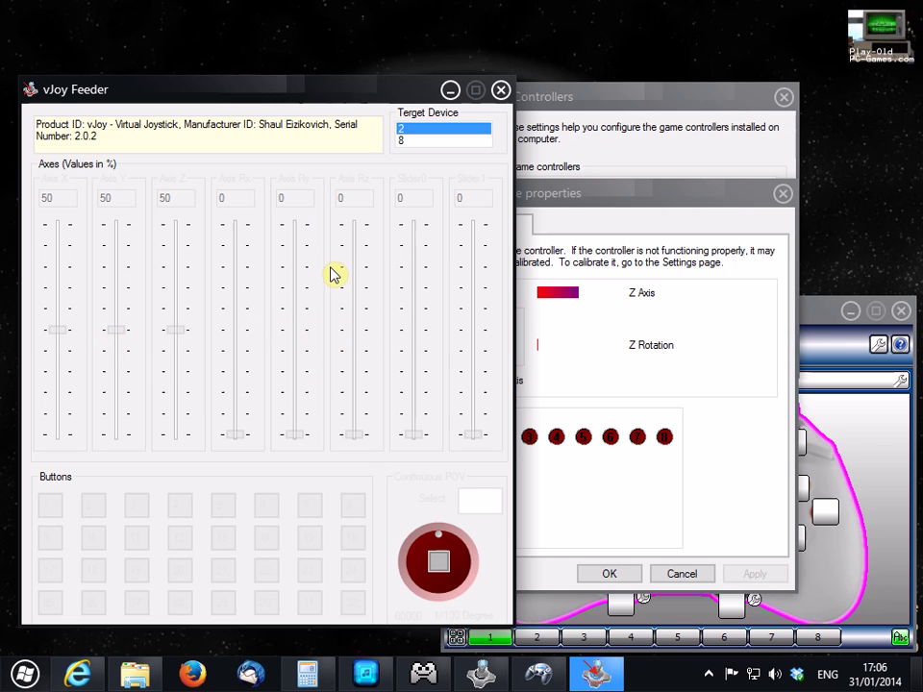
- Check the target device set in the vJoy configuration, and bring vJoy Feeder back to the front
click(403, 95)
drag(403, 94, 760, 131)
click(213, 191)
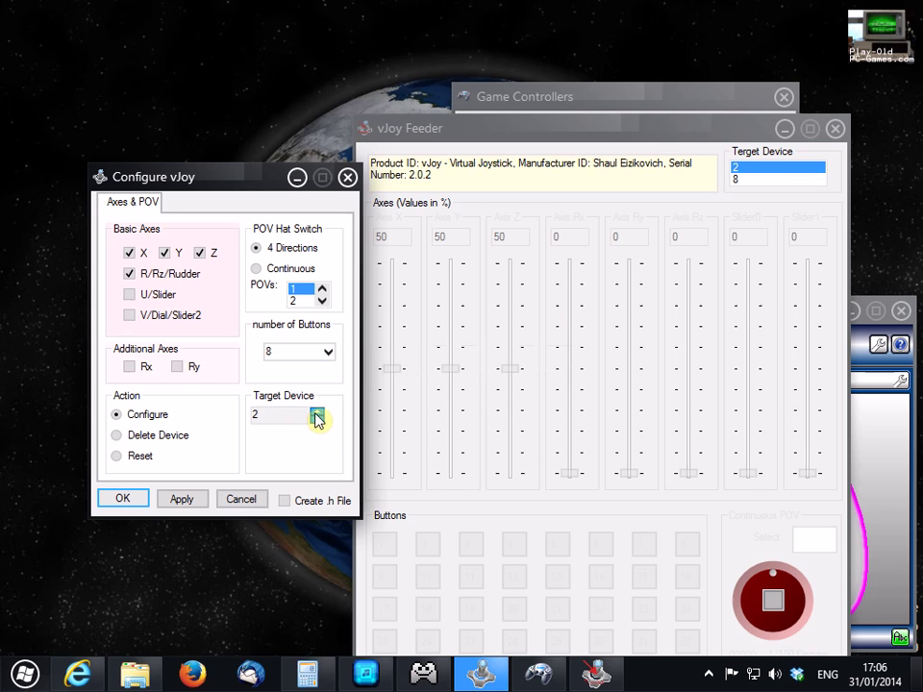
click(643, 136)
drag(643, 135, 363, 109)
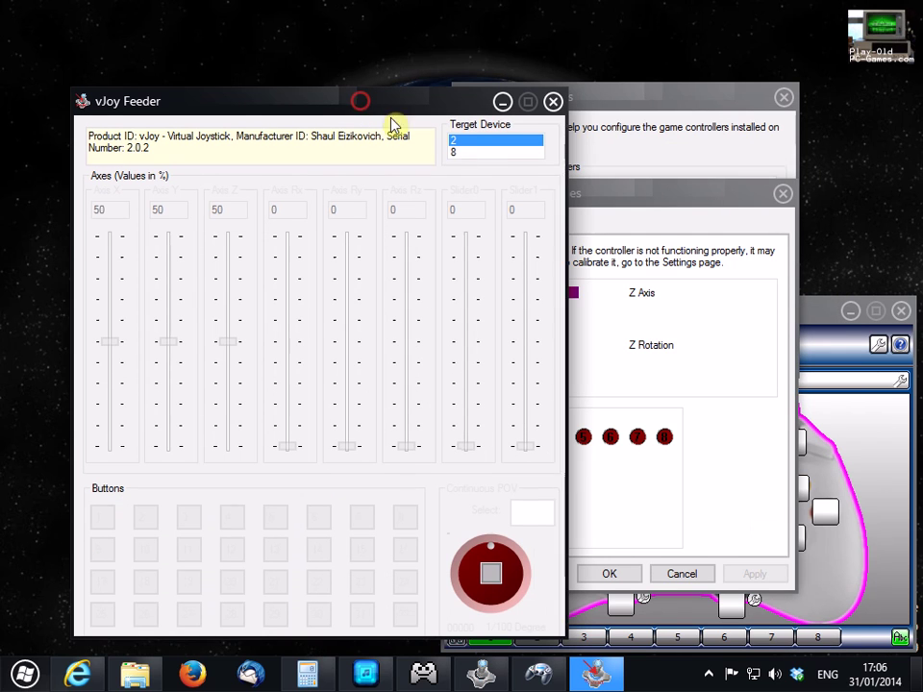
- Select target device 8 in vJoy Feeder and arrange its window beside the vJoy Device properties
click(457, 152)
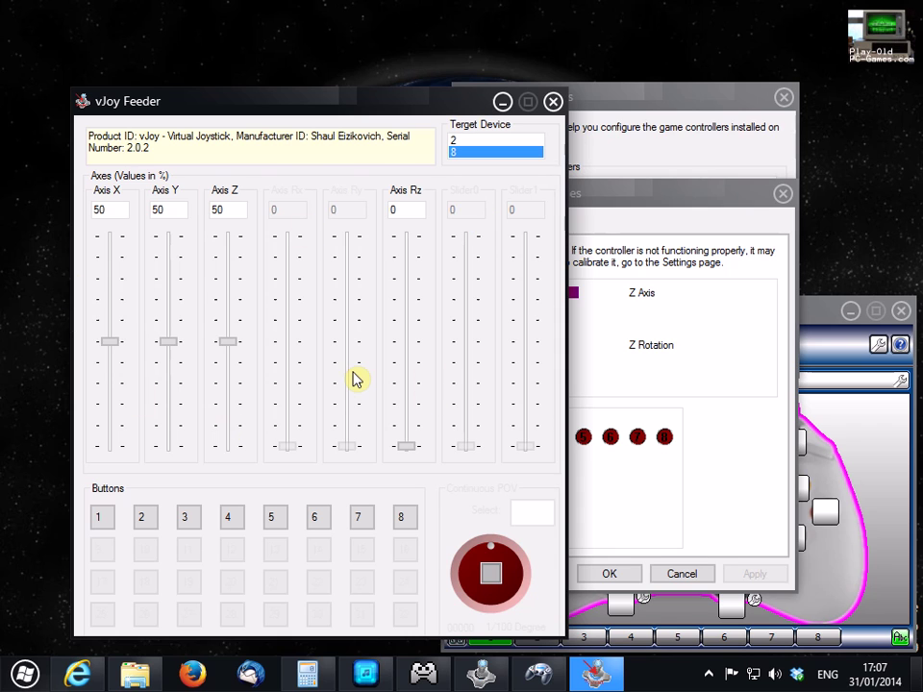
click(469, 151)
drag(385, 103, 327, 94)
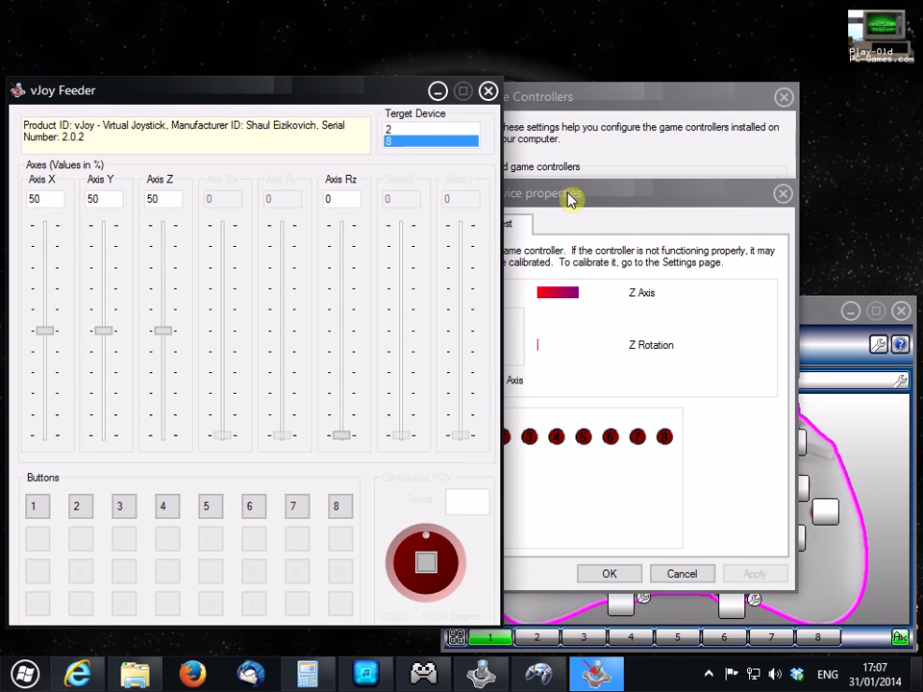
drag(571, 200, 659, 188)
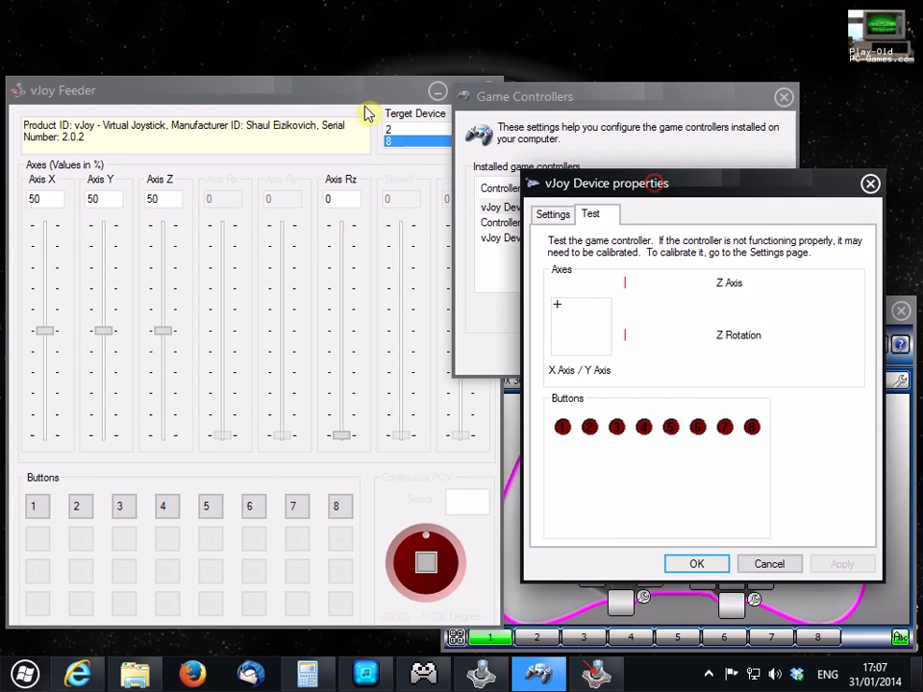
- Close the vJoy Device properties, reopen them from the game controllers list, and place them beside vJoy Feeder
click(329, 92)
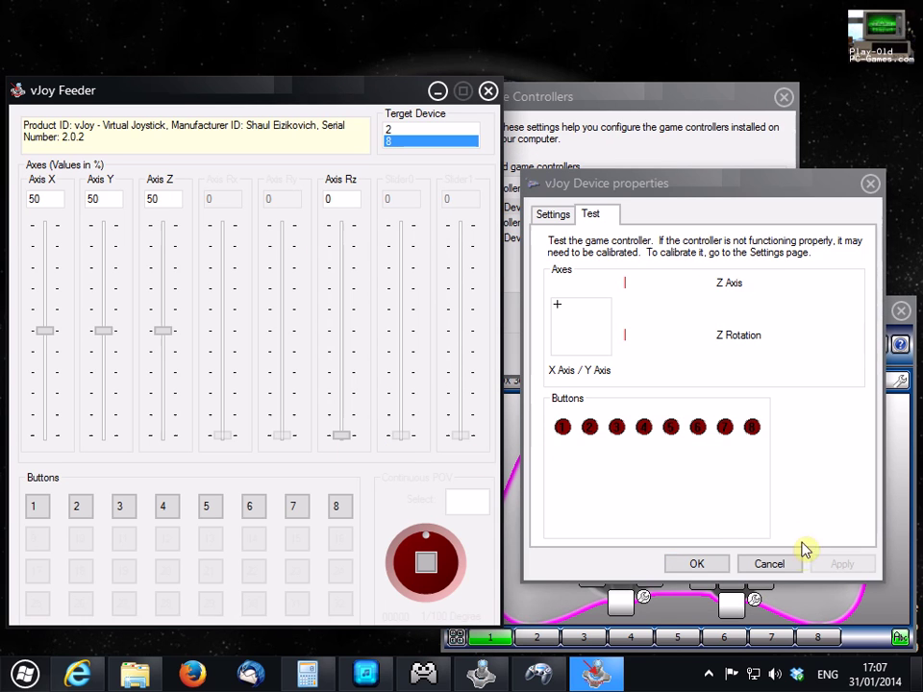
click(781, 564)
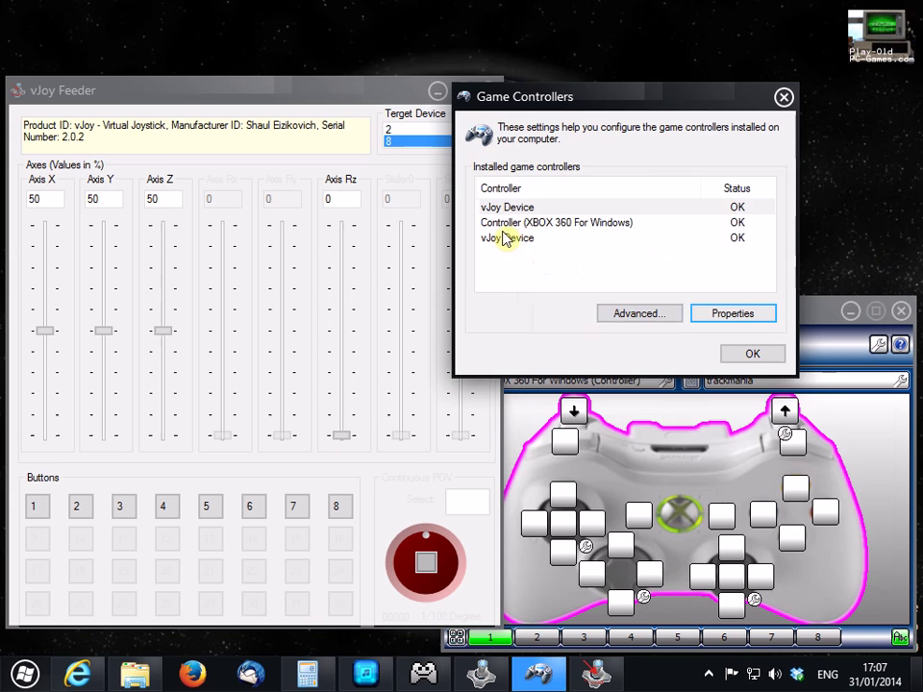
click(726, 318)
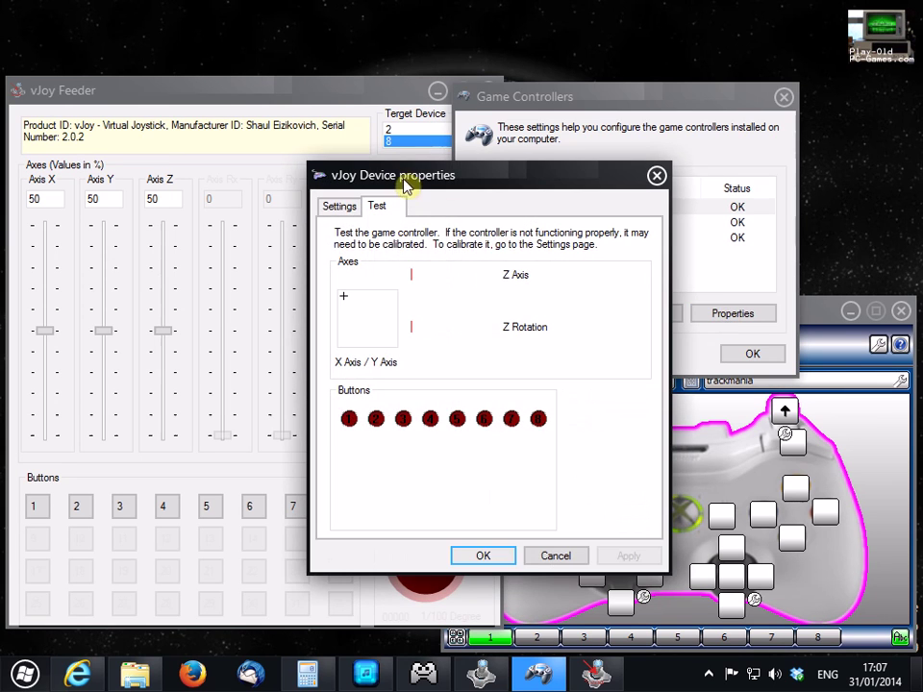
drag(399, 182, 541, 173)
- Set Axis X to 100 and activate button 2 in vJoy Feeder to test the vJoy device's response
drag(44, 332, 62, 200)
click(567, 330)
click(674, 492)
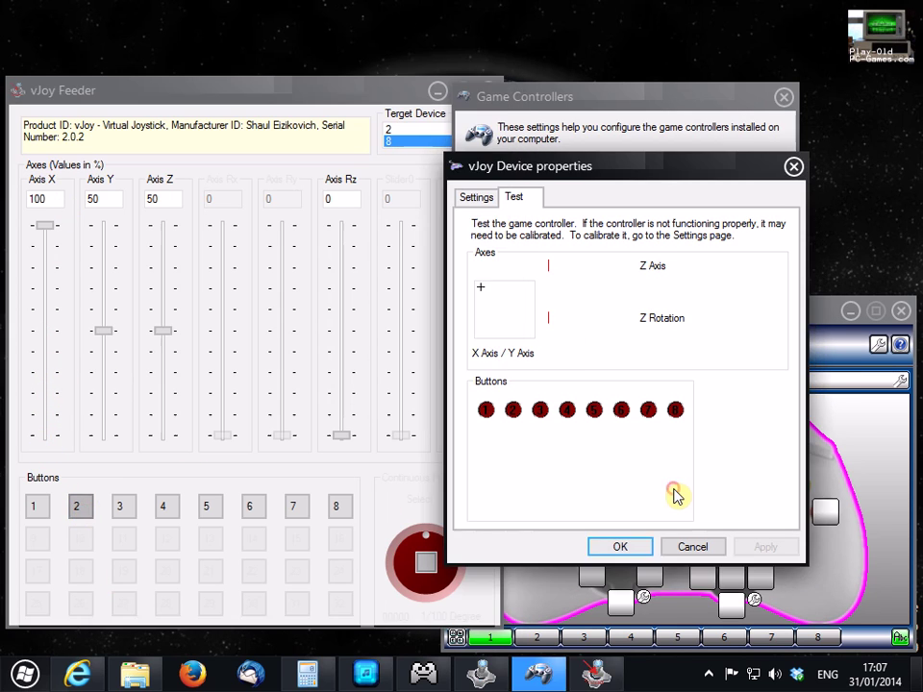
- Open the properties of the vJoy Device listed below the Xbox 360 controller and place them beside vJoy Feeder
click(524, 238)
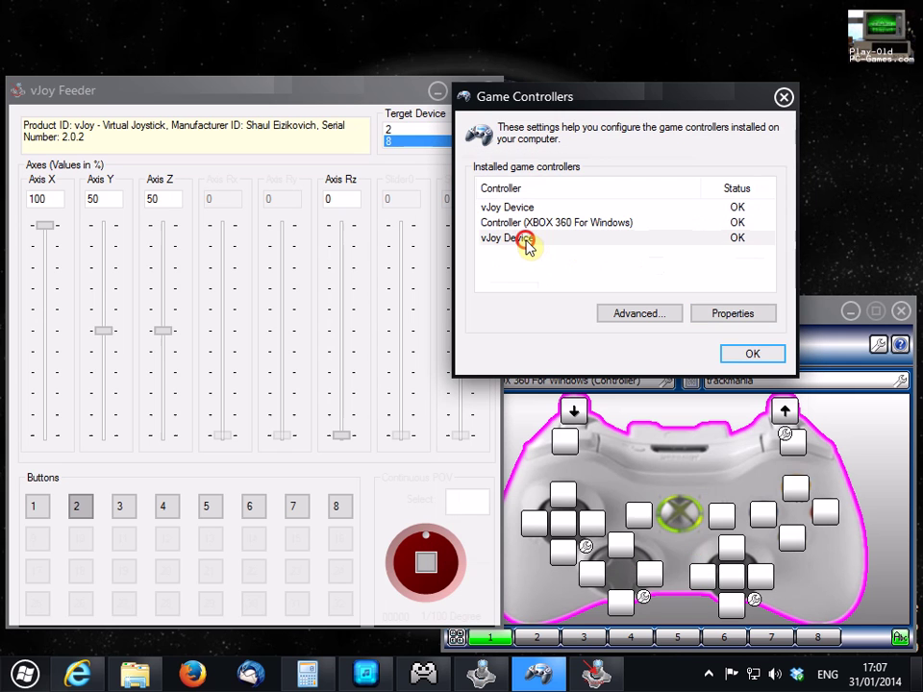
click(731, 315)
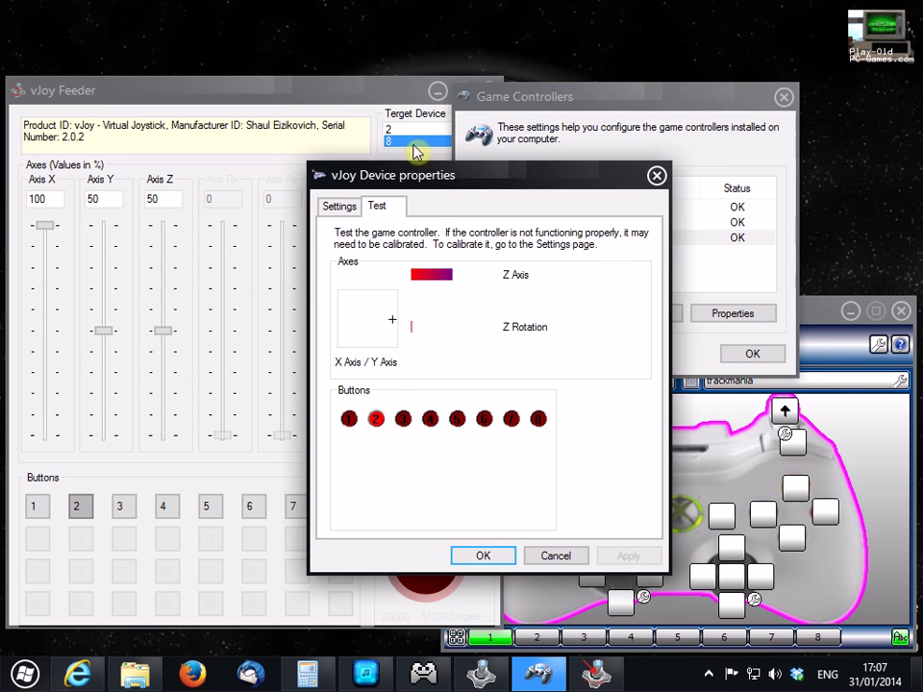
drag(413, 175, 570, 156)
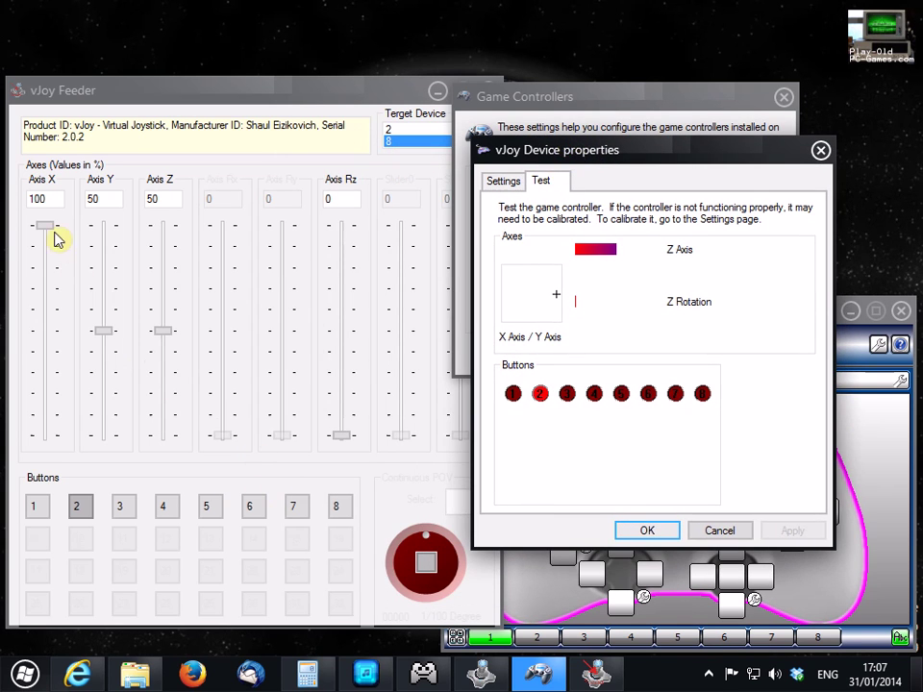
- Set Axis X to 0 and activate buttons 4 and 6 in vJoy Feeder, checking the response in the device properties
drag(45, 227, 51, 458)
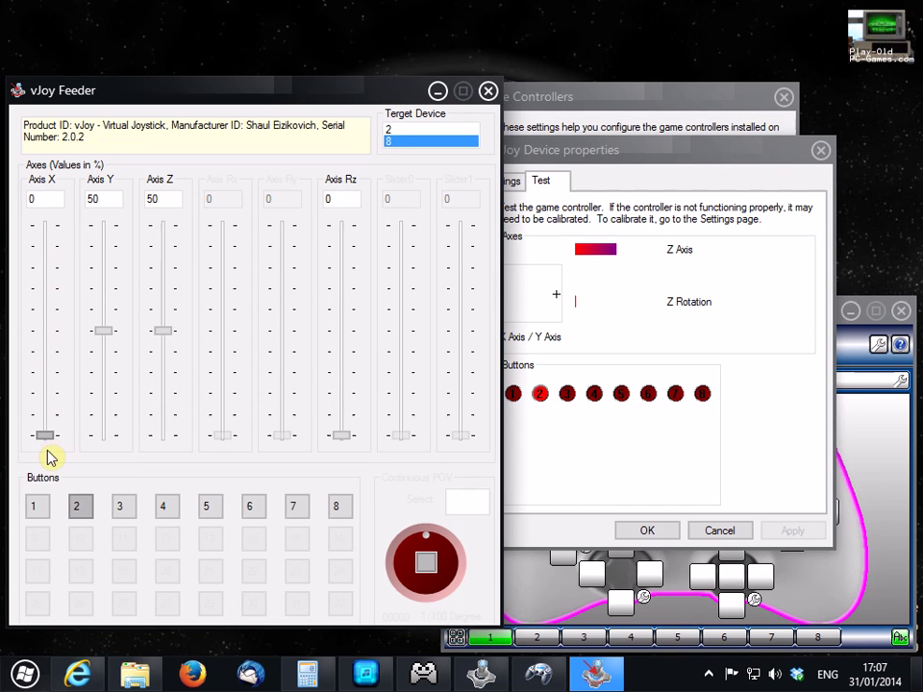
click(683, 342)
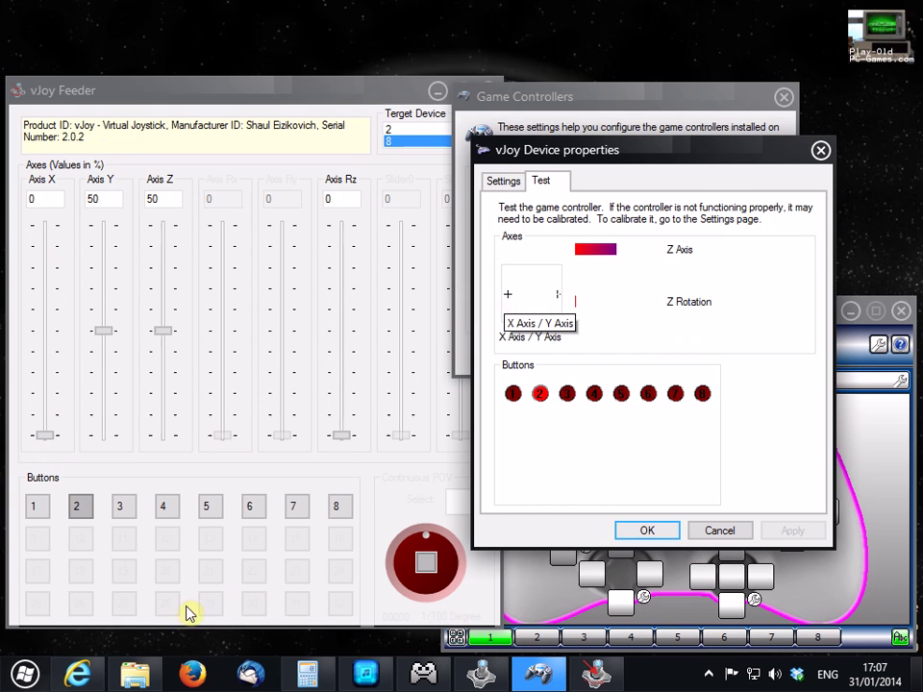
click(164, 510)
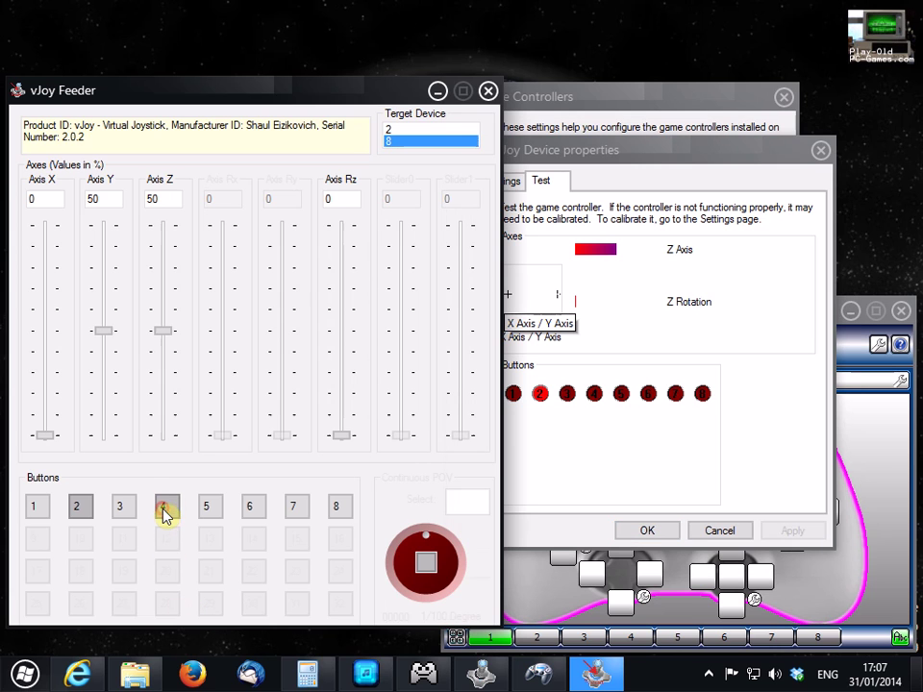
click(252, 507)
click(635, 456)
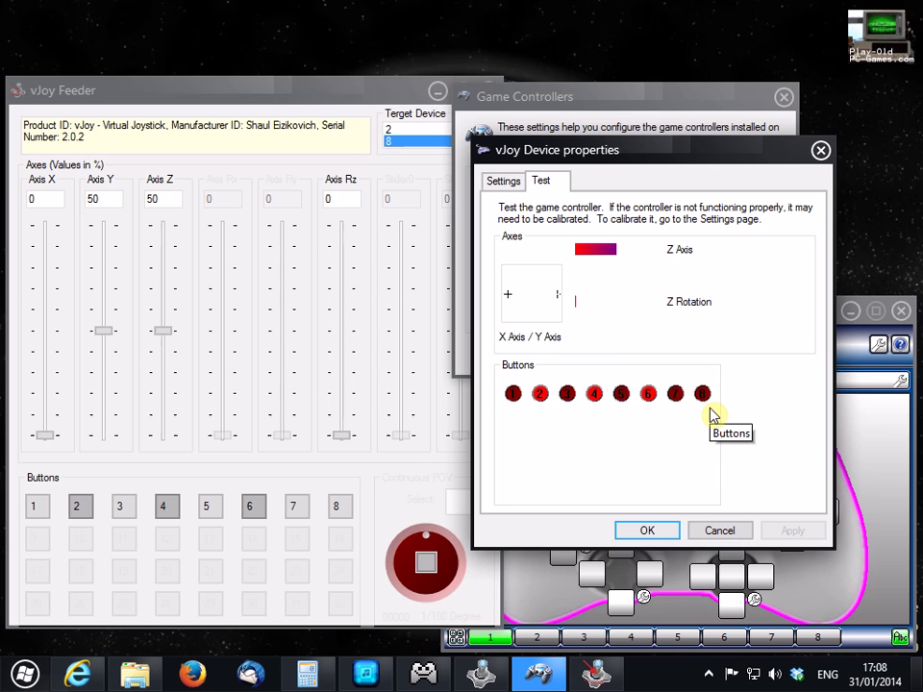
- Delete target device 2 in the vJoy configuration and dismiss the game controller error
click(471, 679)
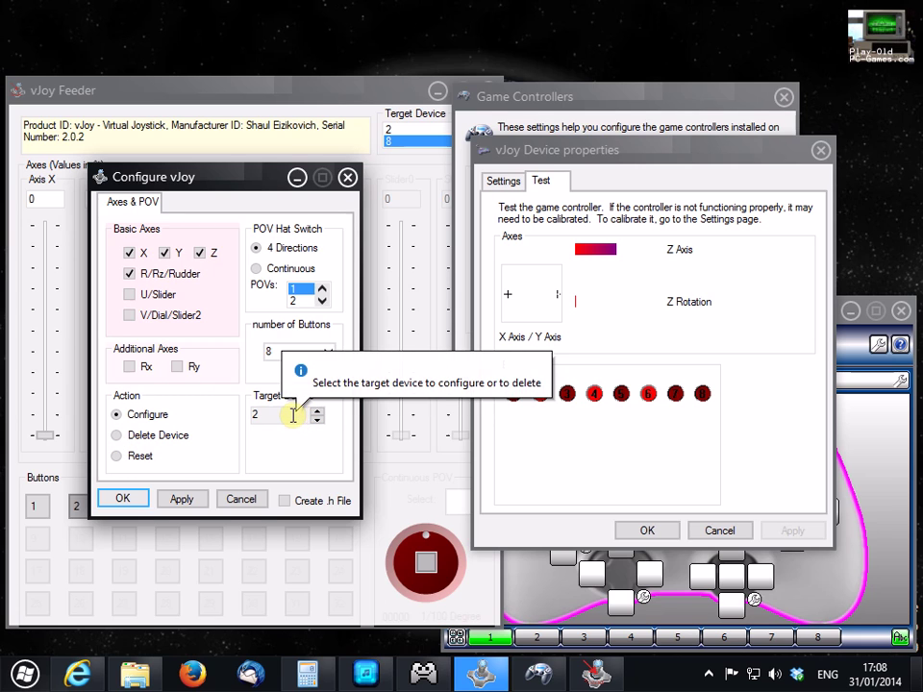
click(192, 504)
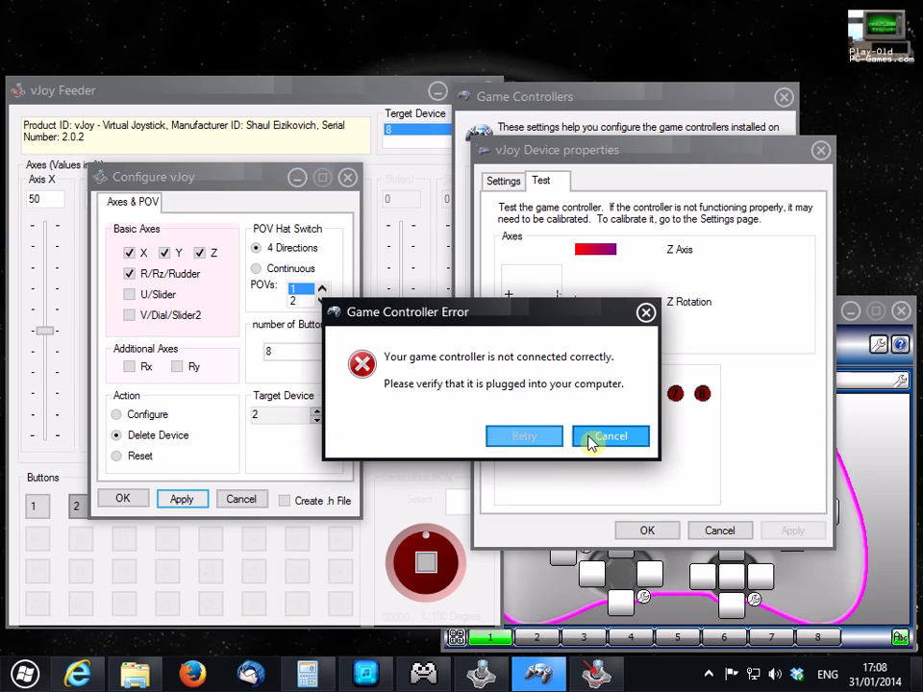
click(590, 440)
- Open the properties of the remaining vJoy Device and move them clear of vJoy Feeder
click(513, 211)
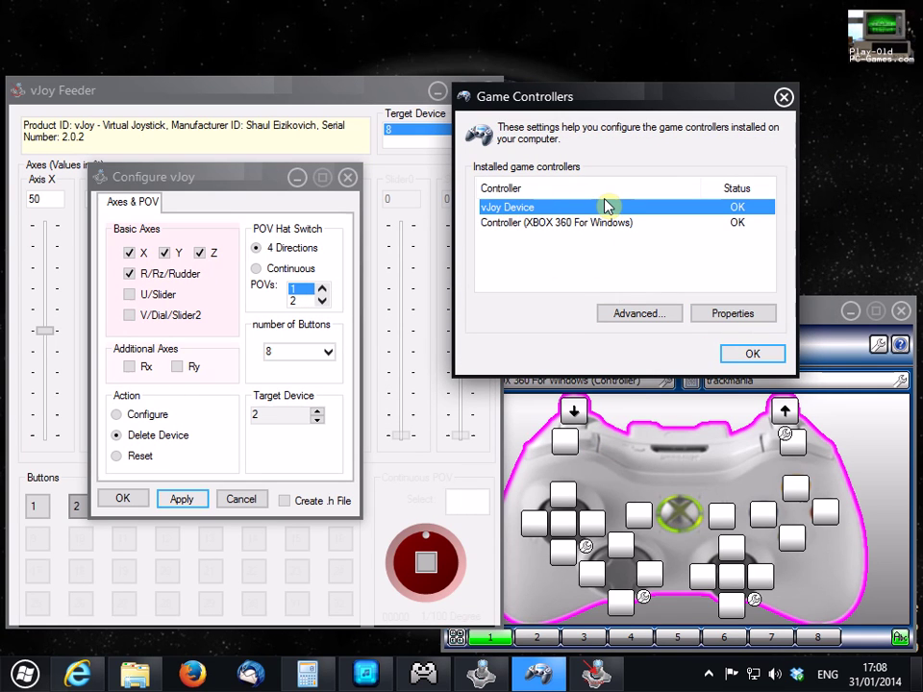
click(726, 317)
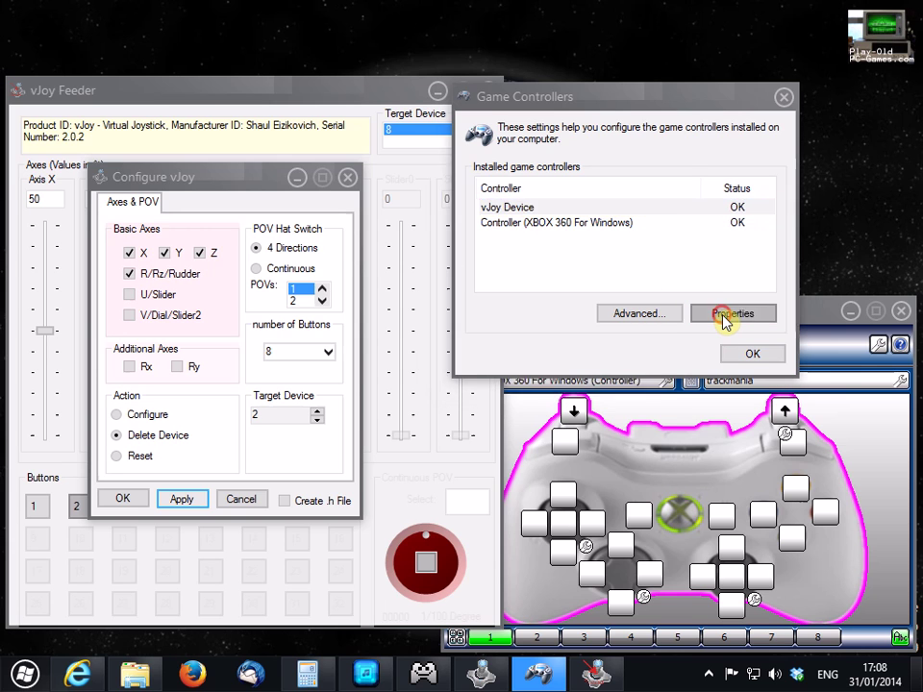
drag(408, 173, 545, 165)
- Set Axis X to about 22 in vJoy Feeder and check the response in the vJoy Device properties
click(309, 93)
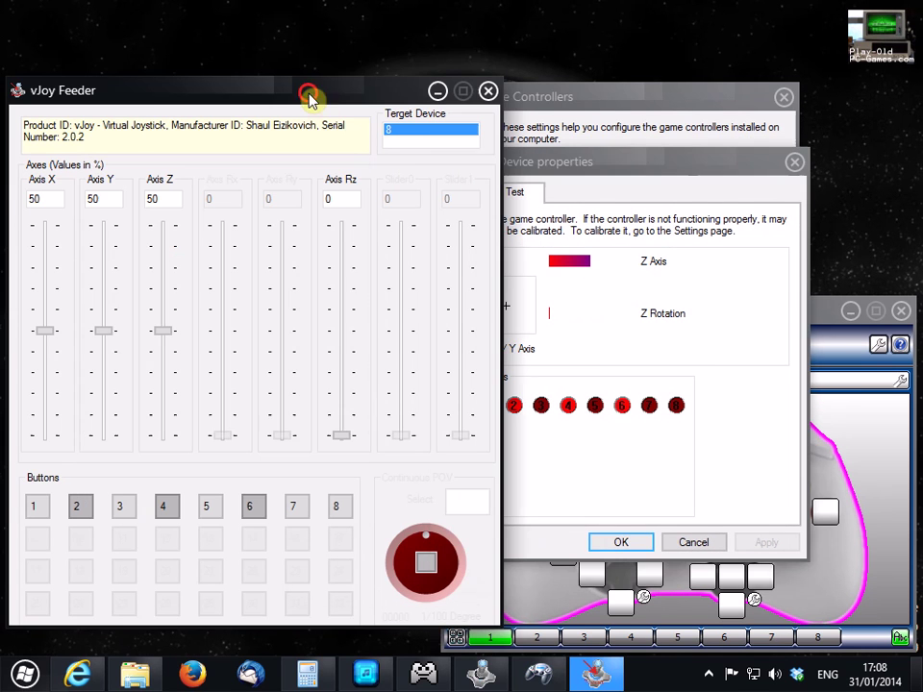
drag(43, 330, 68, 394)
click(612, 482)
click(614, 467)
click(624, 458)
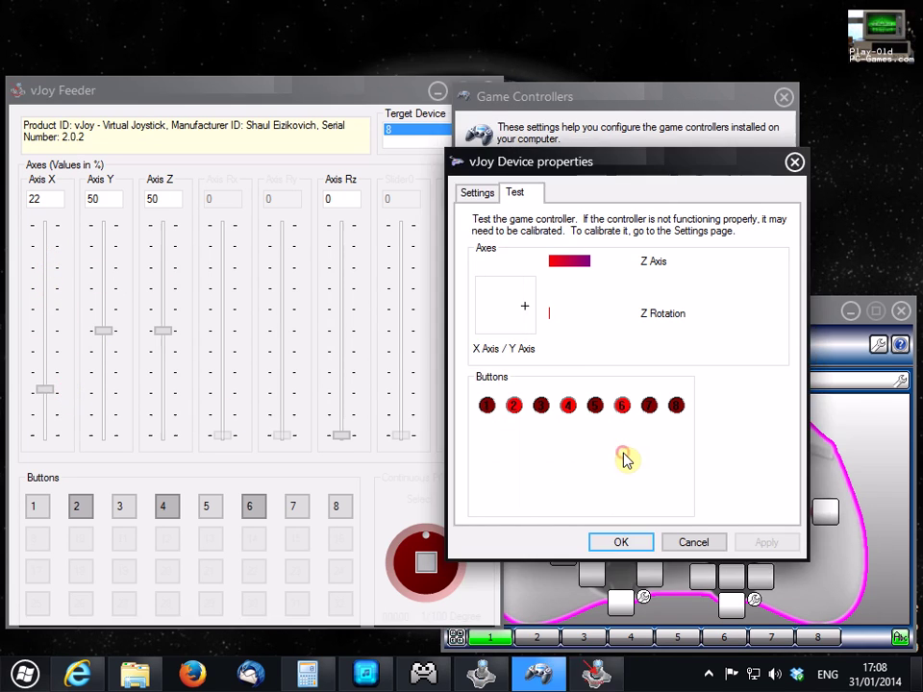
- Move the vJoy Device properties off the game controllers list, close them, and select the vJoy Device entry in the list
drag(601, 165, 227, 138)
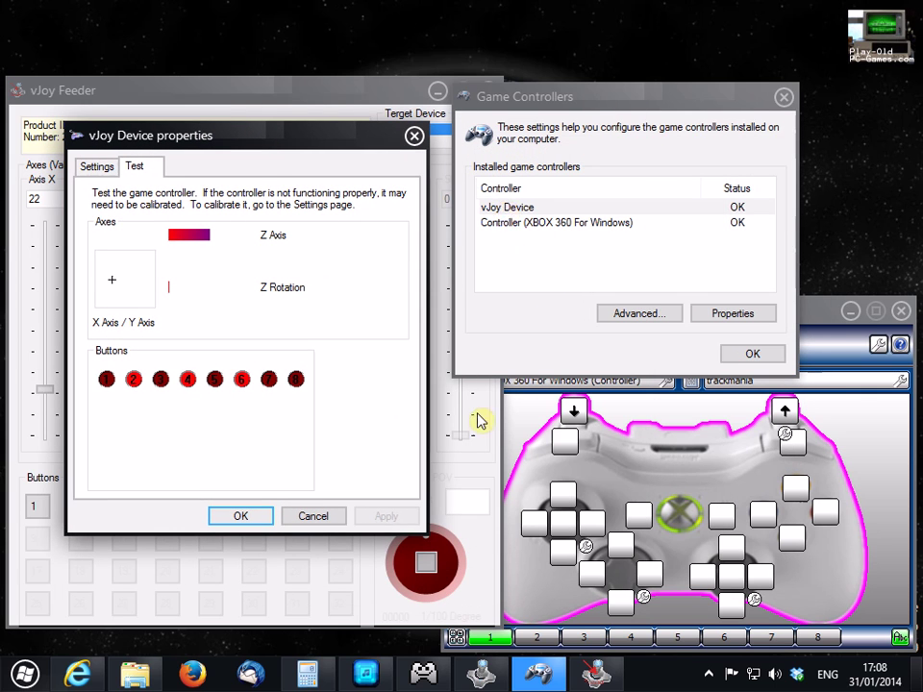
click(592, 667)
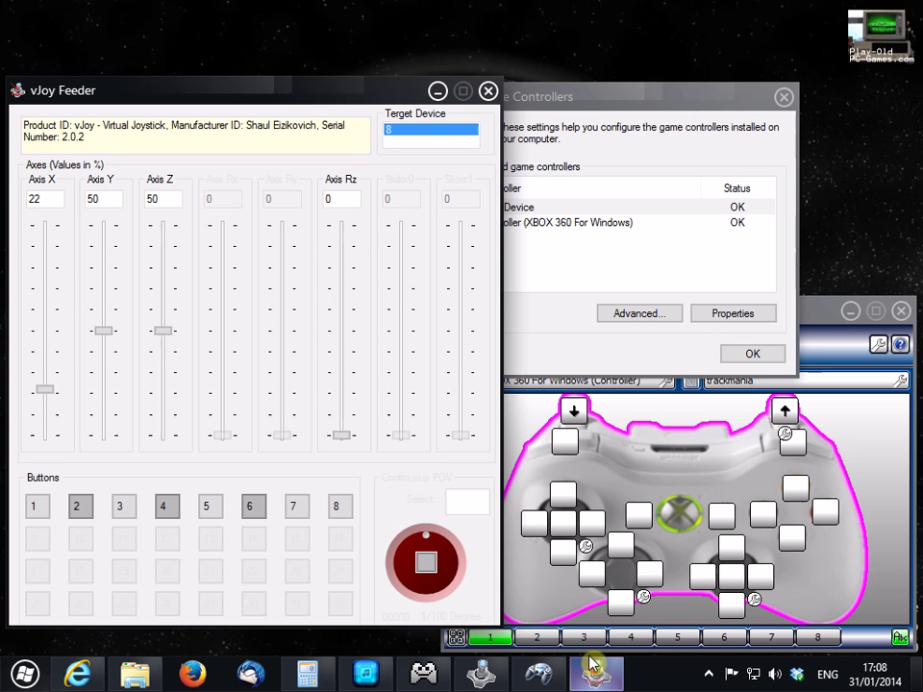
click(572, 253)
click(532, 228)
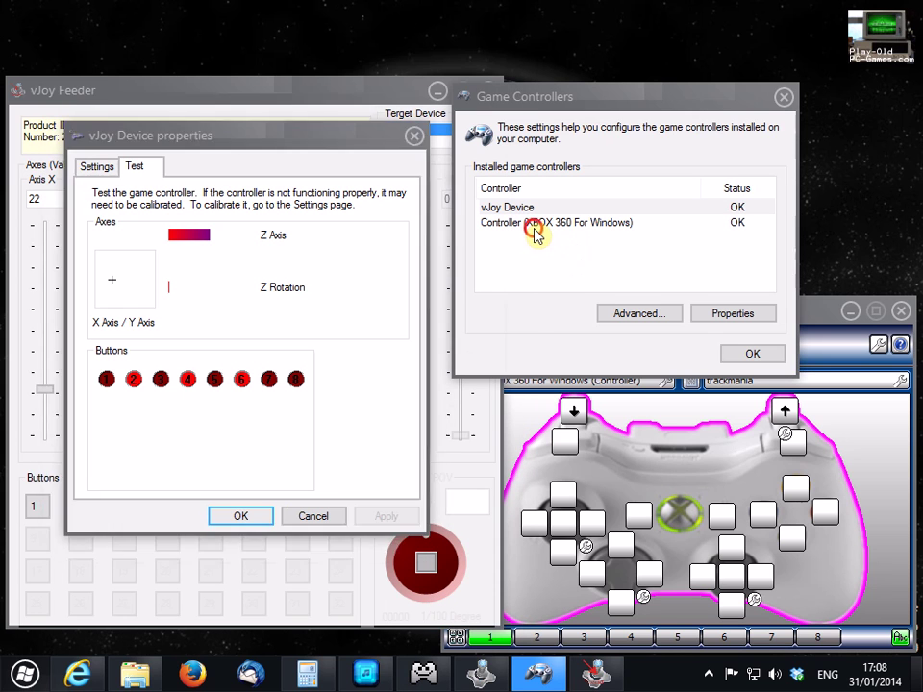
click(313, 517)
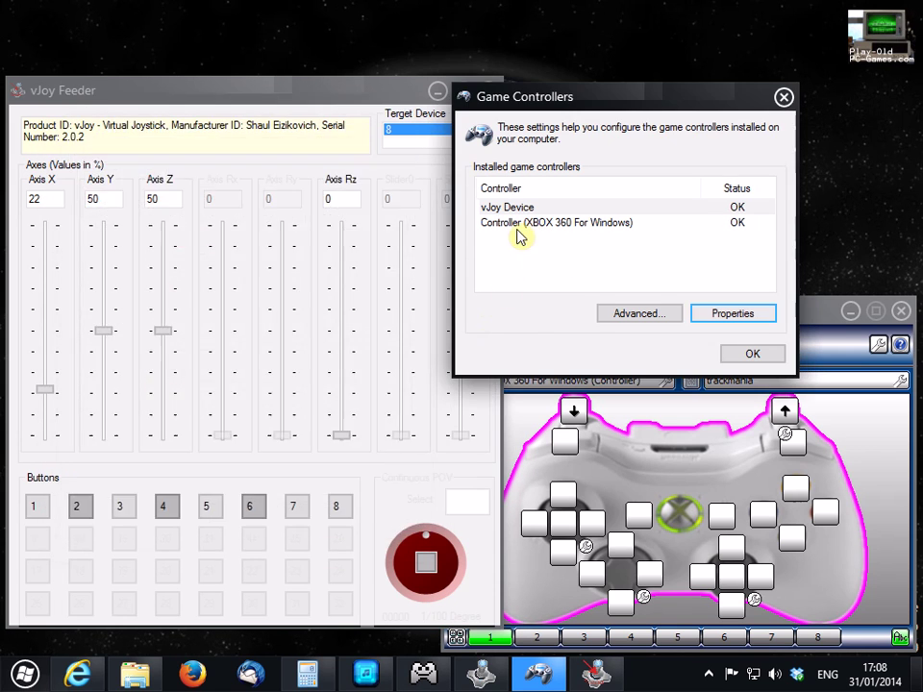
click(518, 223)
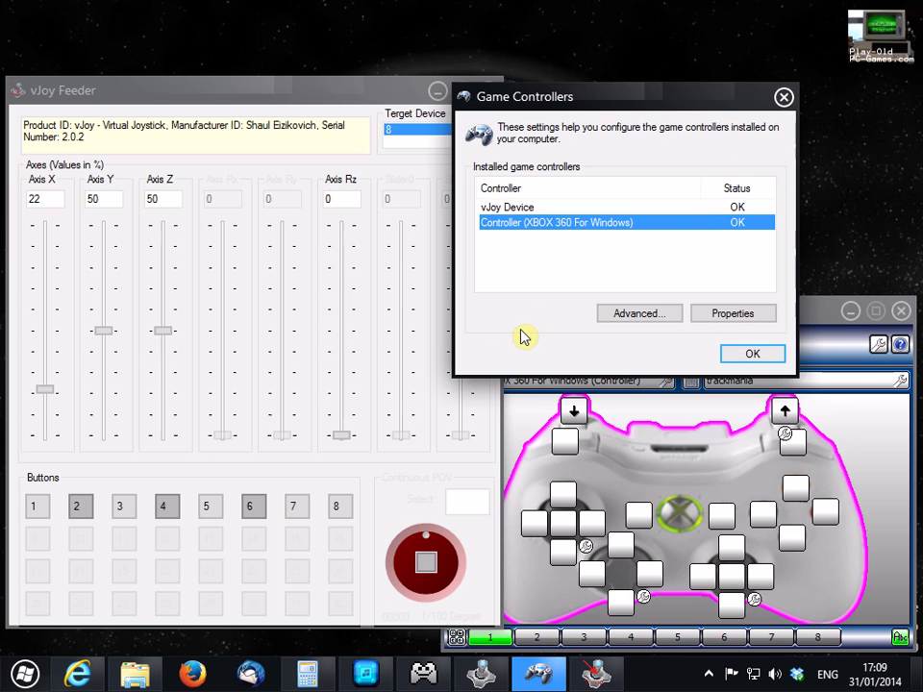
key(Up)
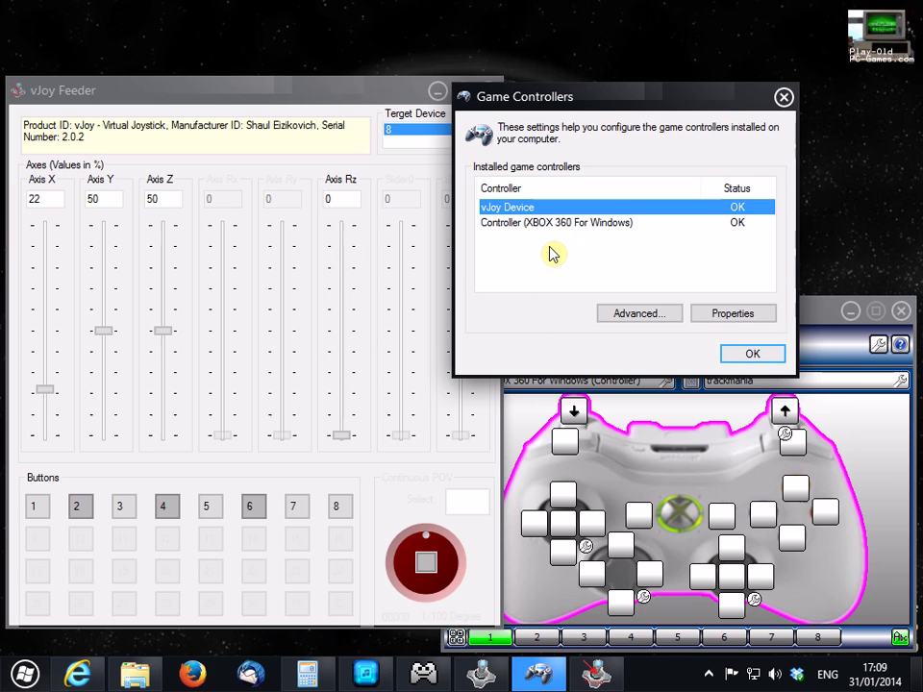